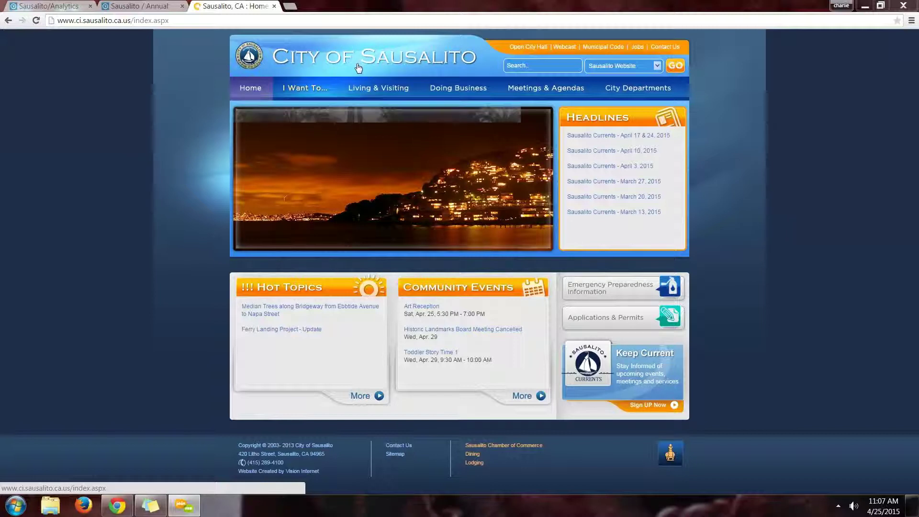
Open the Budgets page of the Finance department under Administration on the City of Sausalito website.
mouse_move(629, 93)
mouse_move(620, 119)
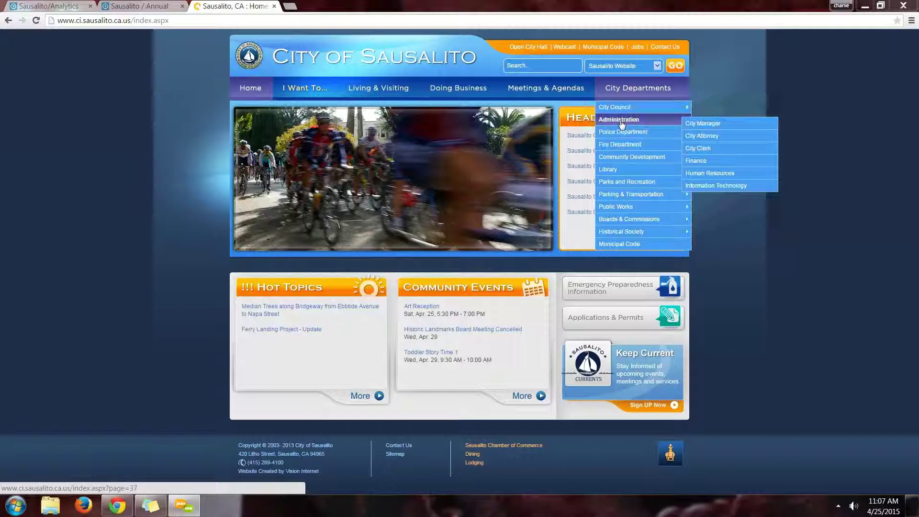
click(700, 161)
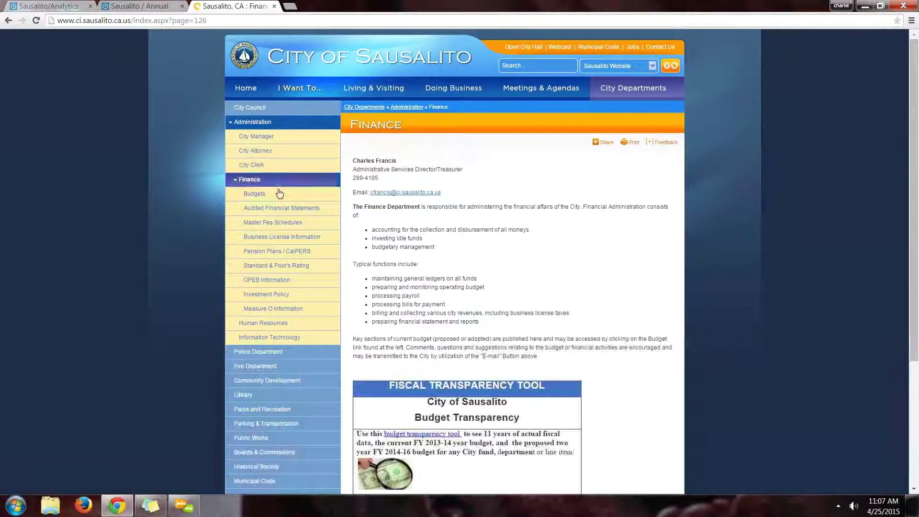
click(253, 195)
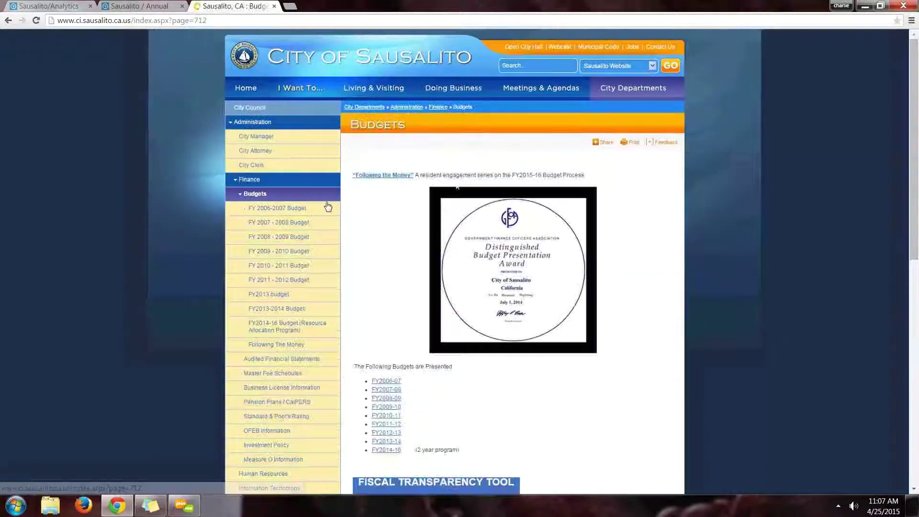
Open the "Following the Money" series page and look over its topic list and embedded episode videos.
click(392, 176)
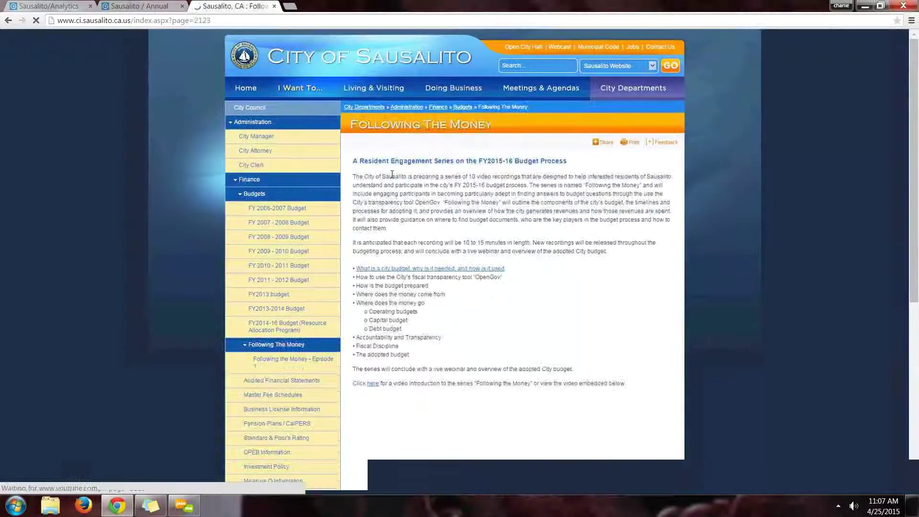
scroll(392, 194, down, 2)
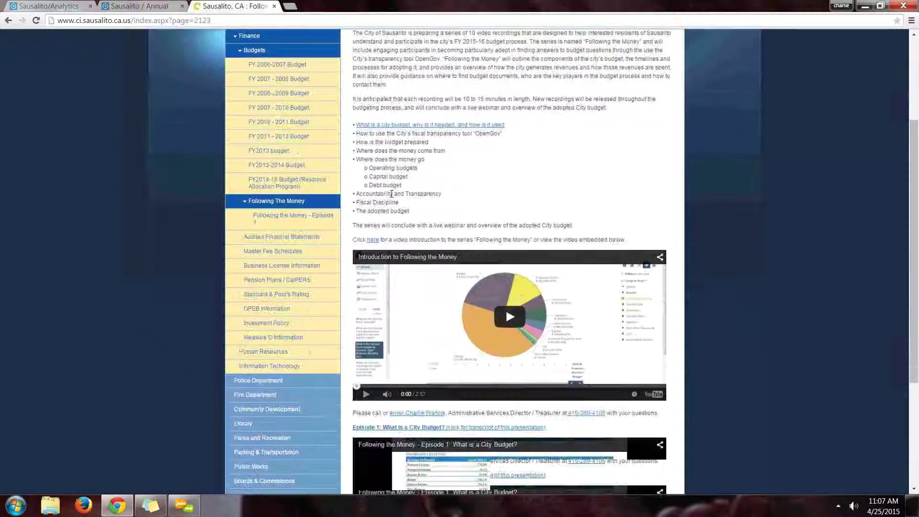
scroll(424, 368, down, 3)
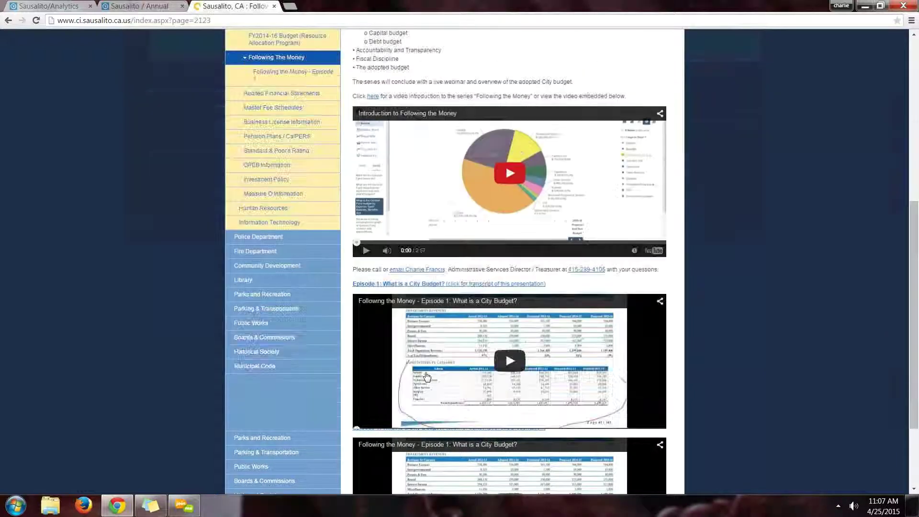
scroll(506, 165, up, 5)
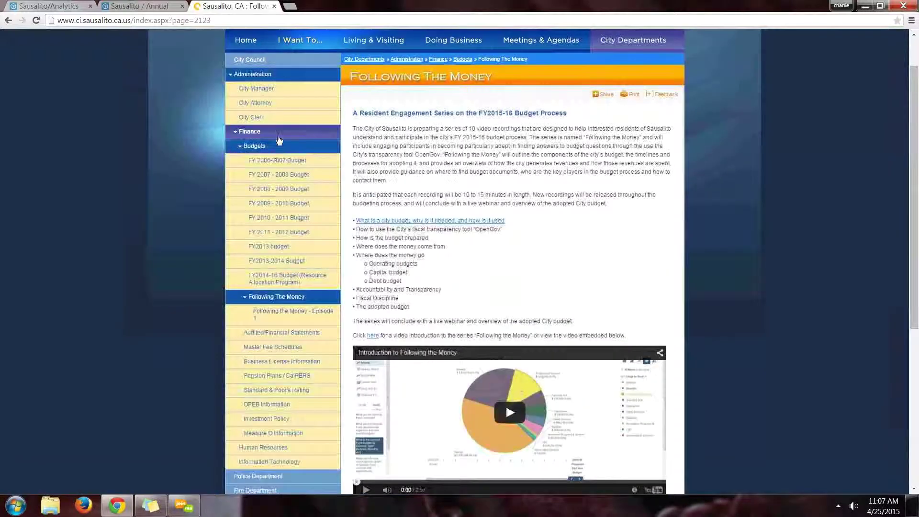
Return to the Finance department page and view its Fiscal Transparency Tool section.
click(258, 131)
scroll(441, 208, down, 3)
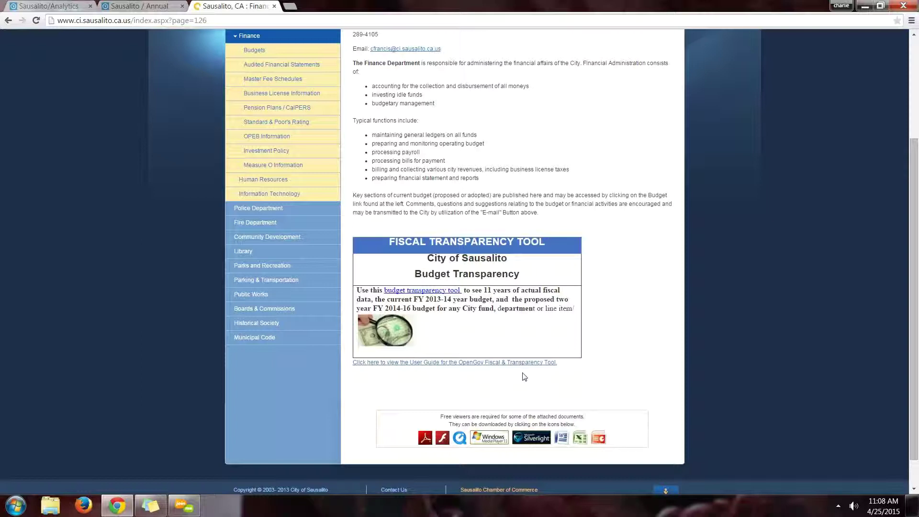
Switch to the open Sausalito Annual report, highlight its sausalitoca.opengov.com address and get past the welcome message.
click(152, 7)
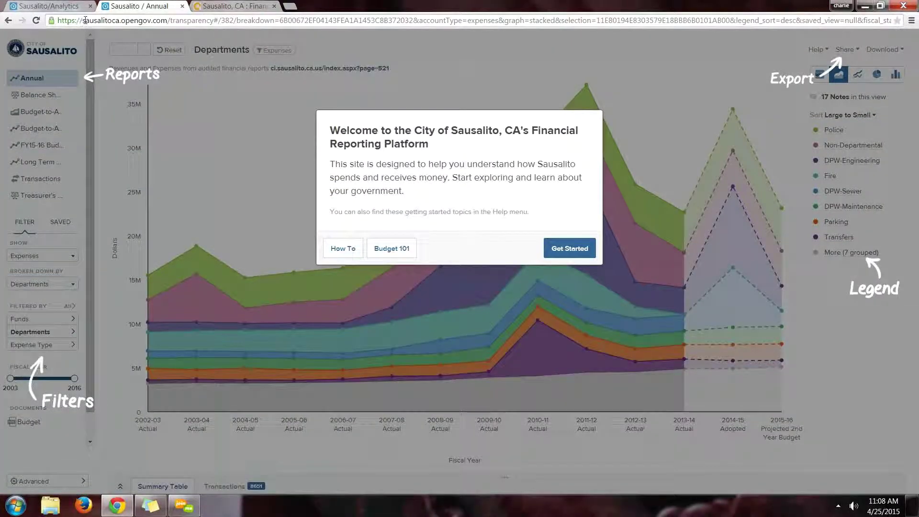
drag(83, 20, 163, 20)
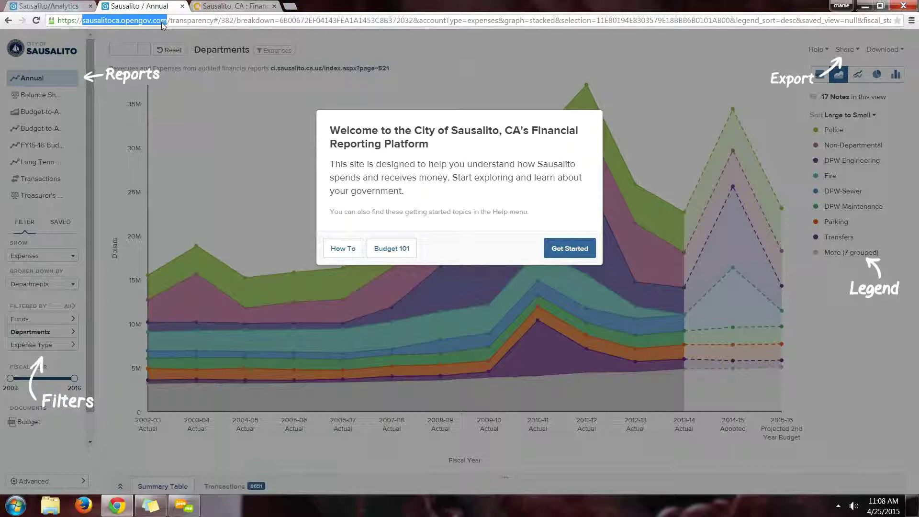
click(180, 21)
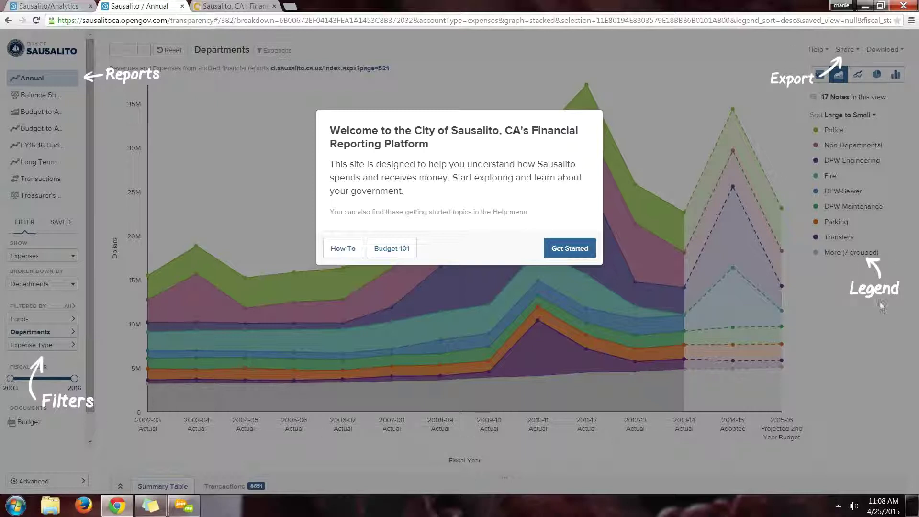
click(571, 250)
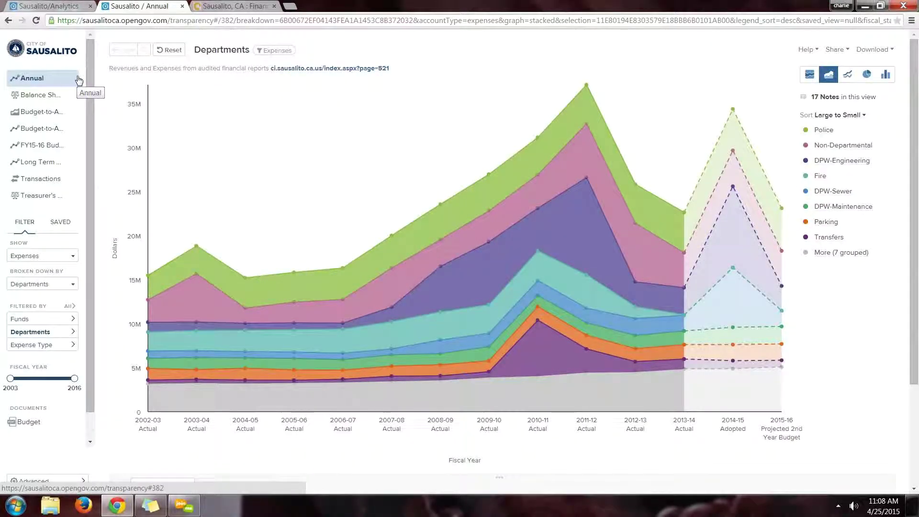
Look over the saved views available for the Annual report and return to its filter settings.
click(60, 223)
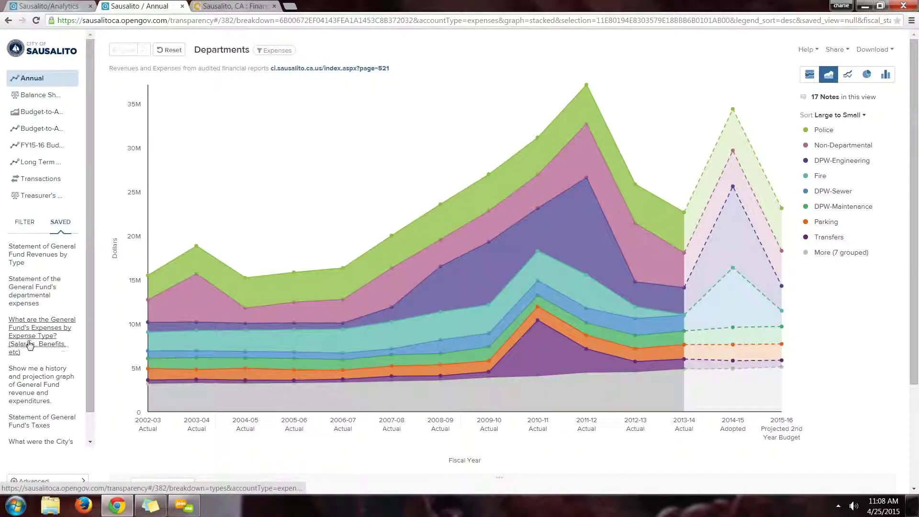
click(30, 344)
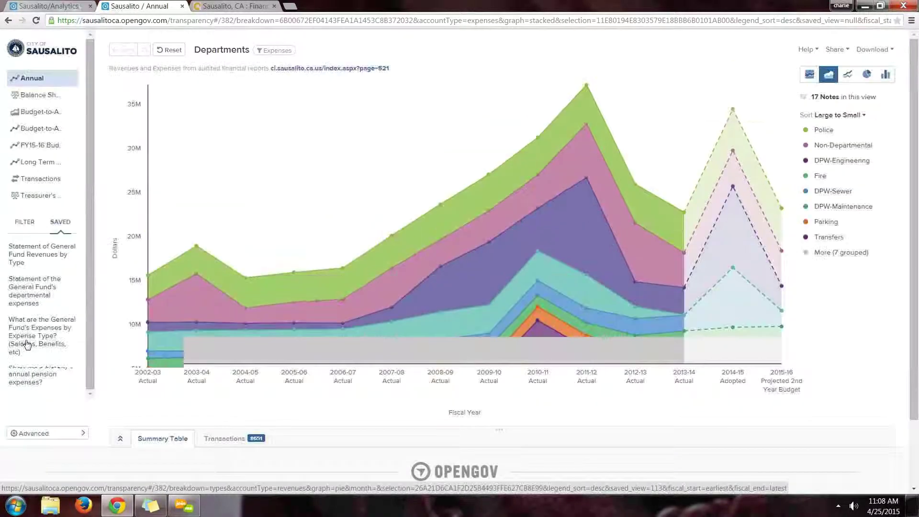
click(24, 223)
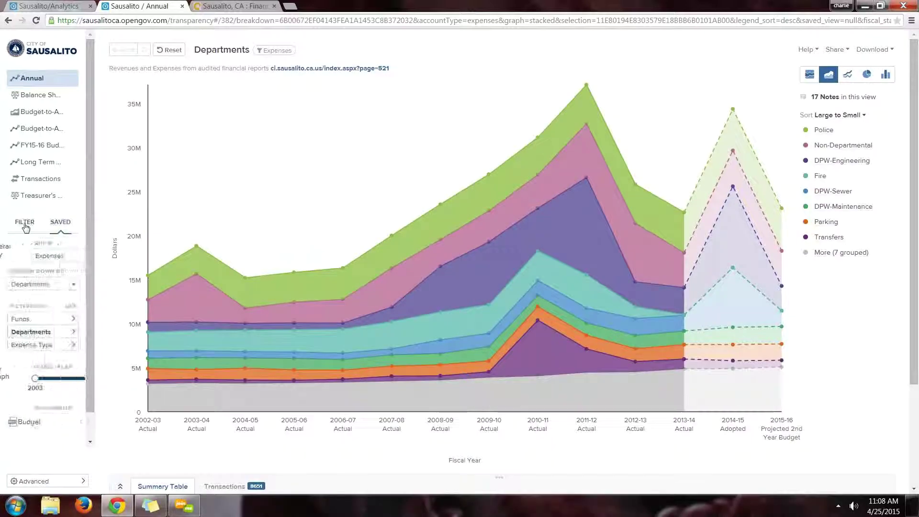
Show revenues in the Annual report, broken down first by Revenue Type and finally by Funds.
click(48, 258)
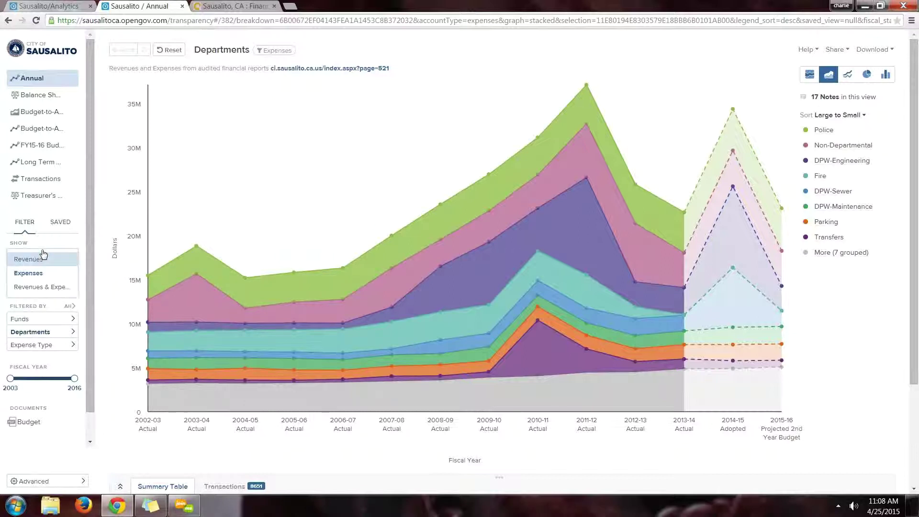
click(43, 258)
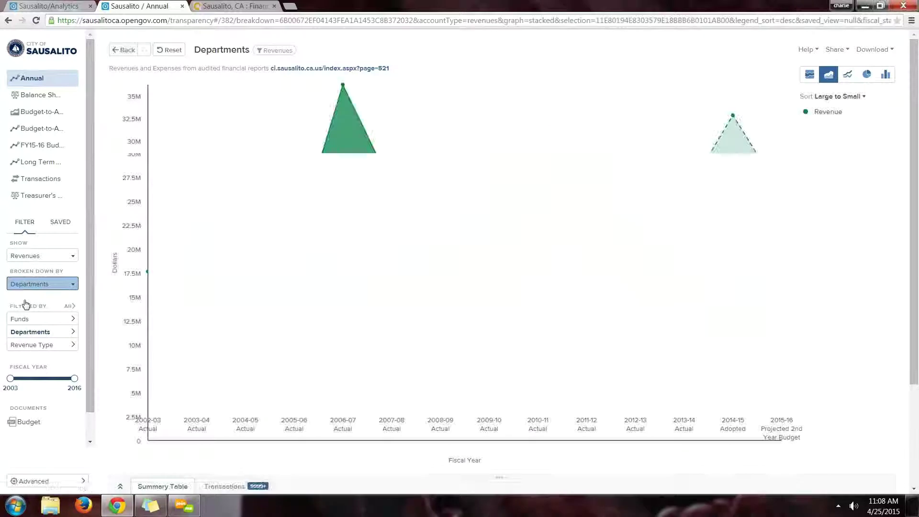
click(32, 284)
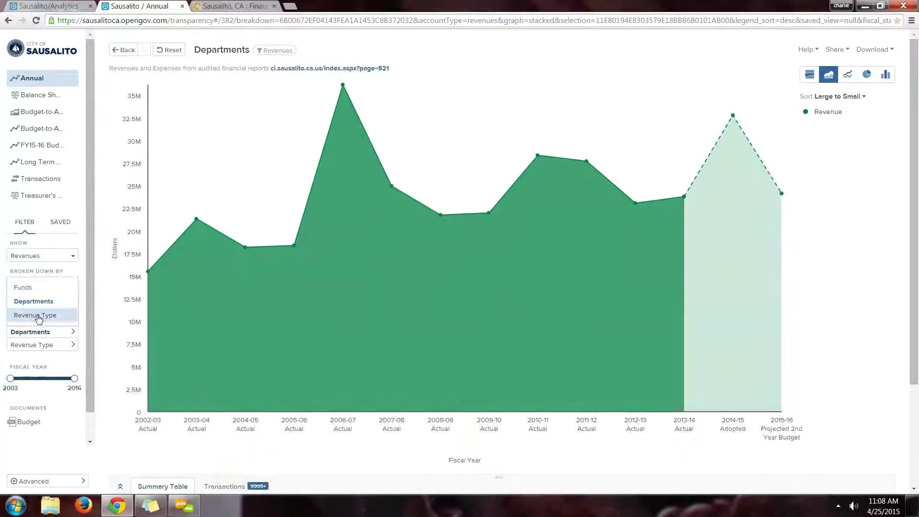
click(38, 317)
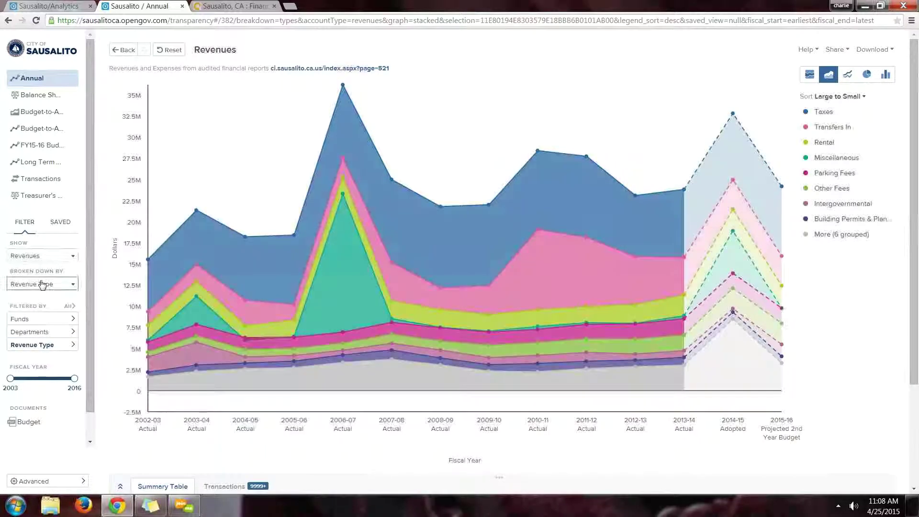
click(42, 285)
click(25, 293)
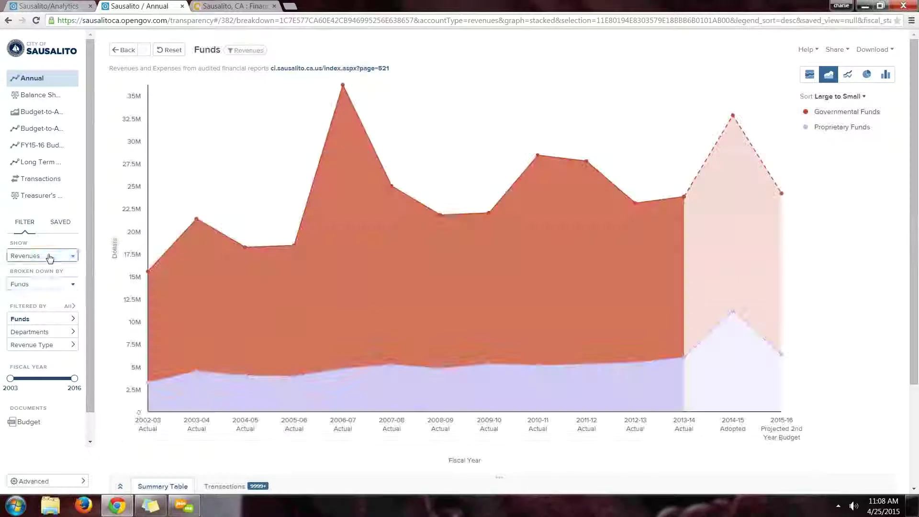
Show both revenues and expenses in the Annual report as a line graph.
click(49, 257)
click(41, 287)
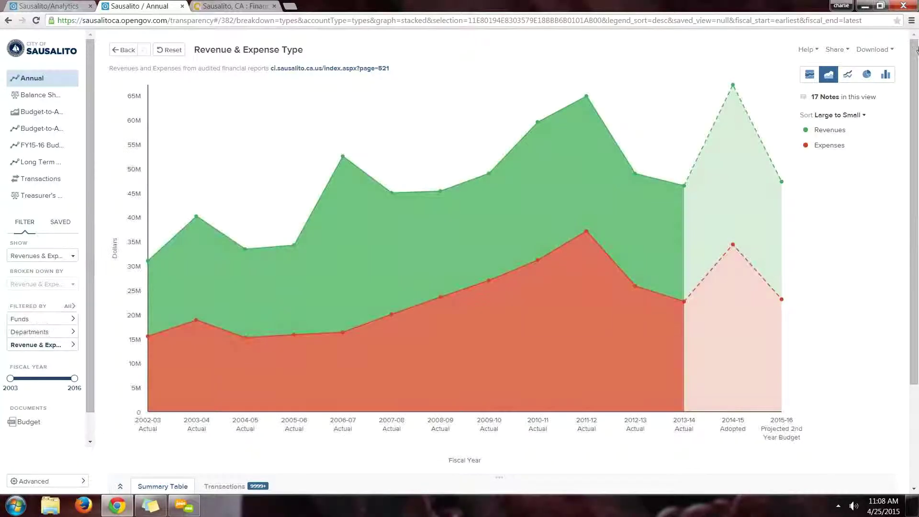
click(848, 75)
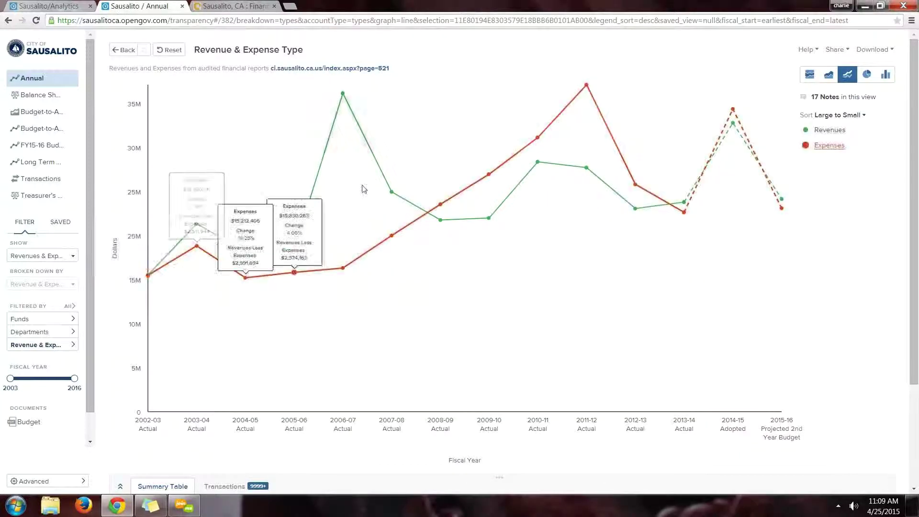
Filter the revenue and expense graph to the General Fund within Governmental Funds and close the fund list.
click(71, 319)
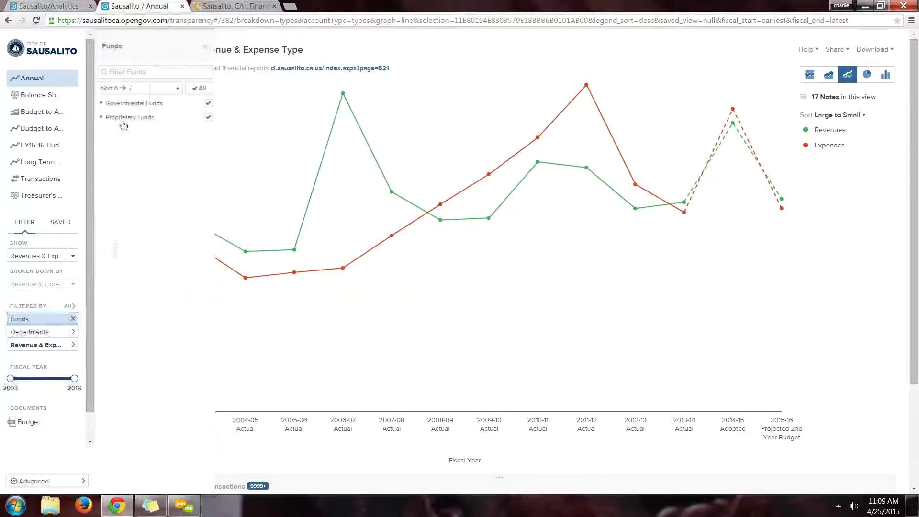
click(126, 104)
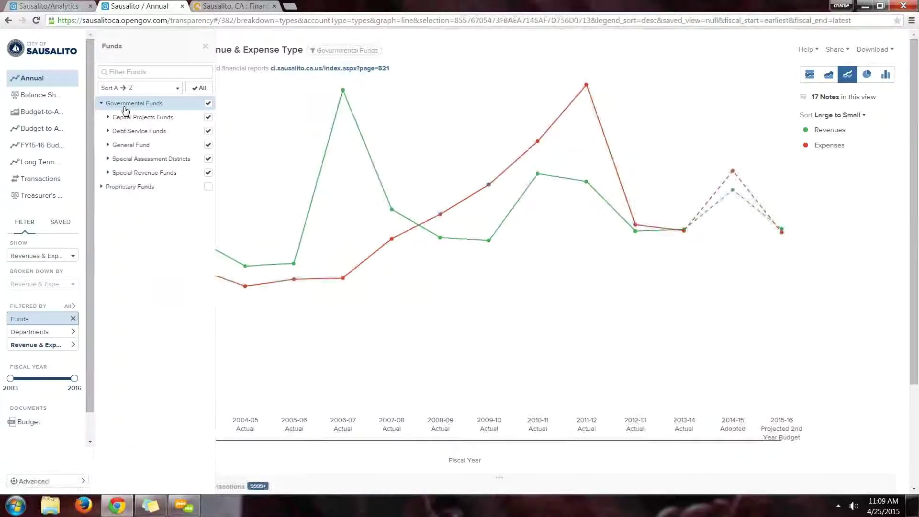
click(125, 146)
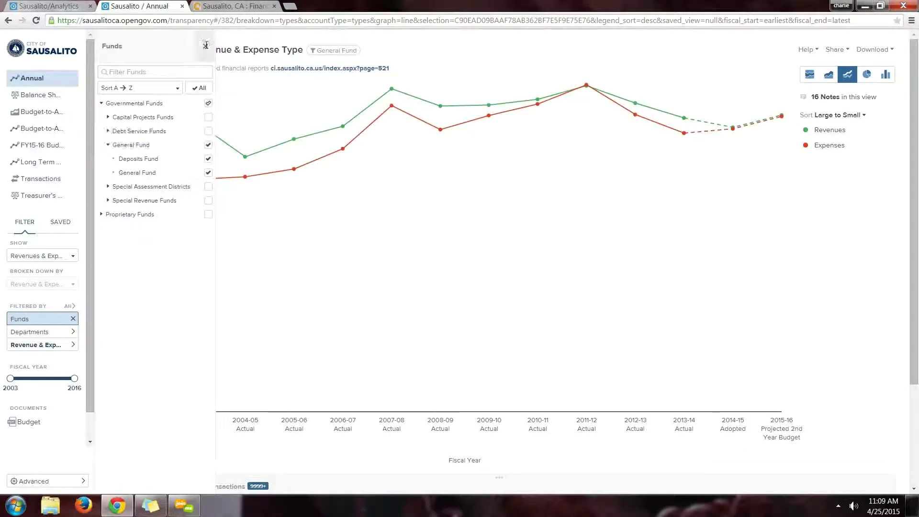
click(195, 47)
Reset the Annual report to its default view and open the Balance Sheet report with its saved views listed.
click(177, 54)
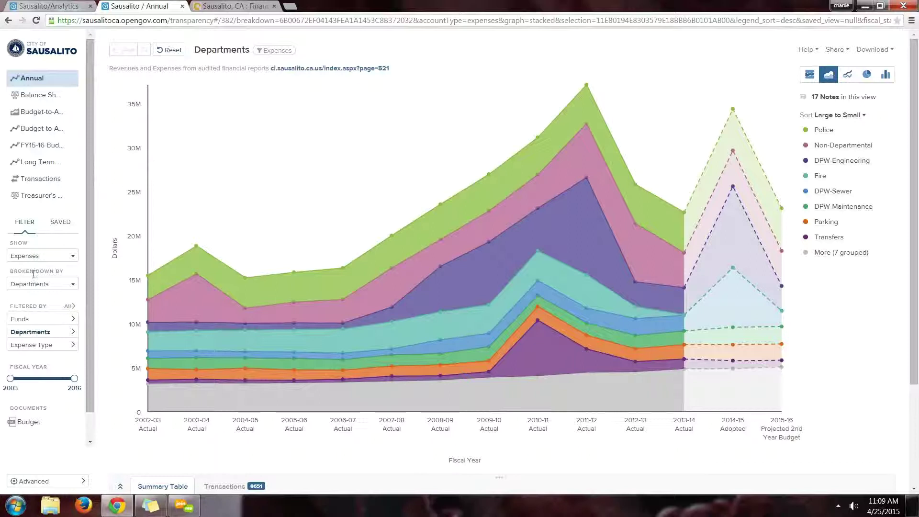
click(64, 223)
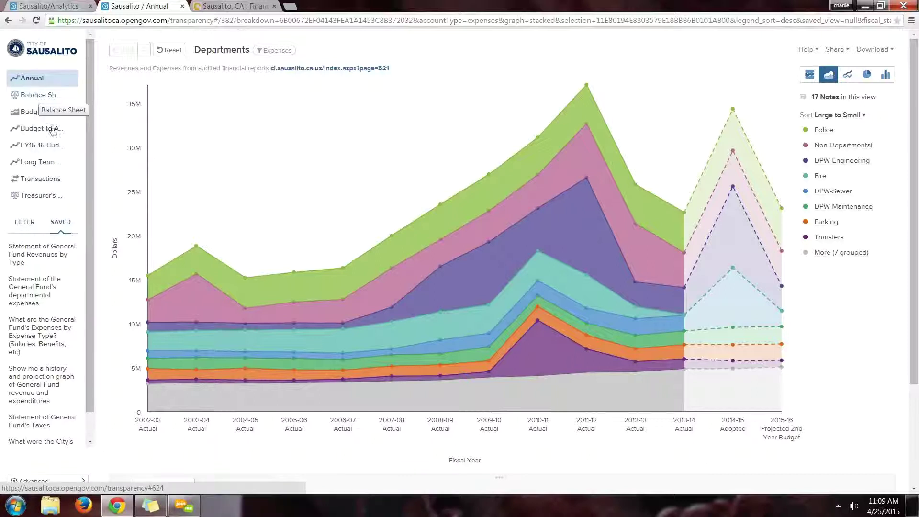
click(34, 99)
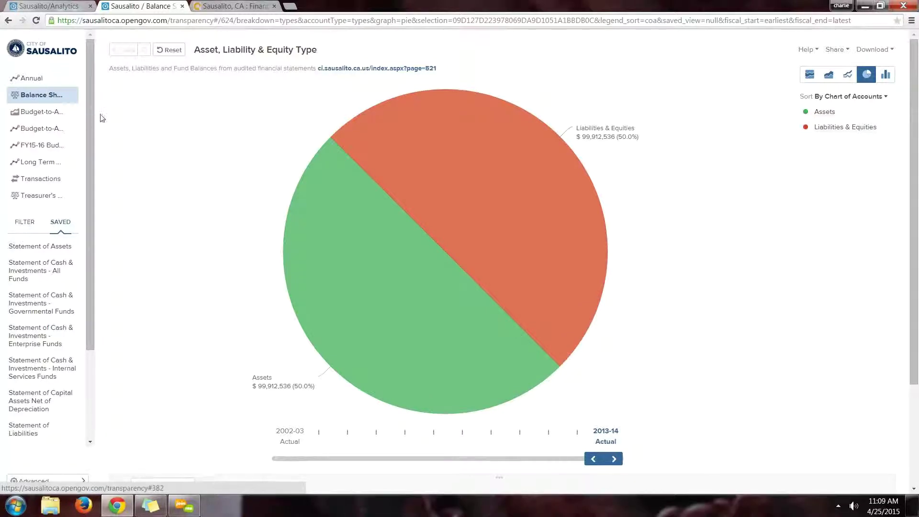
View the saved Statement of Assets, followed by the Statement of Cash & Investments - All Funds.
click(47, 247)
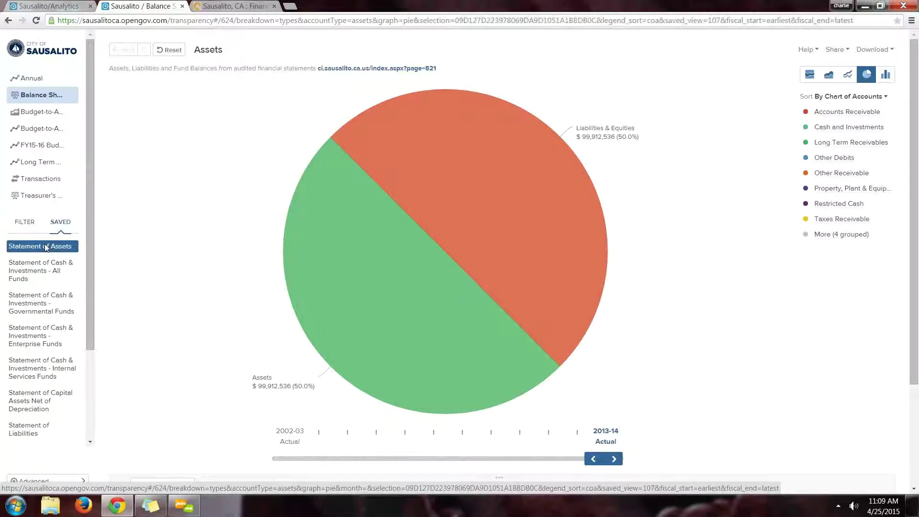
click(35, 270)
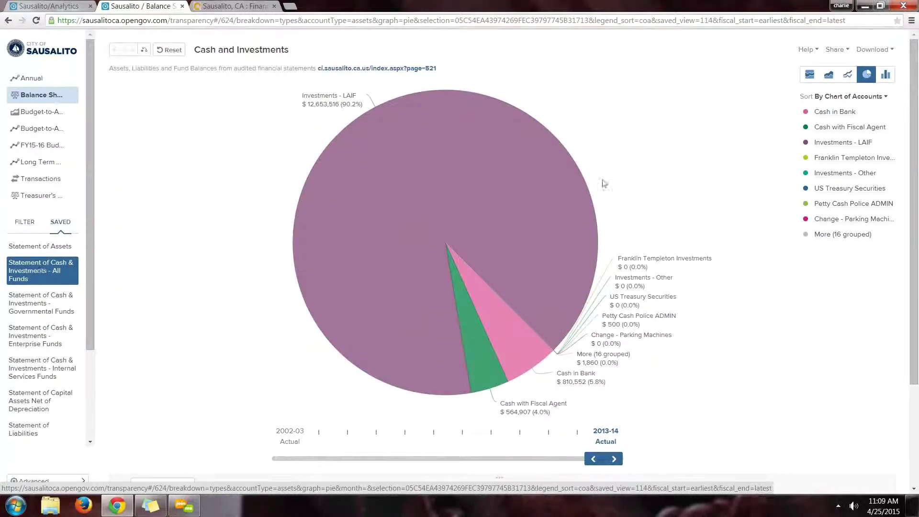
Break the cash and investments chart down by Funds and drill into the Governmental Funds slice.
click(34, 223)
click(25, 285)
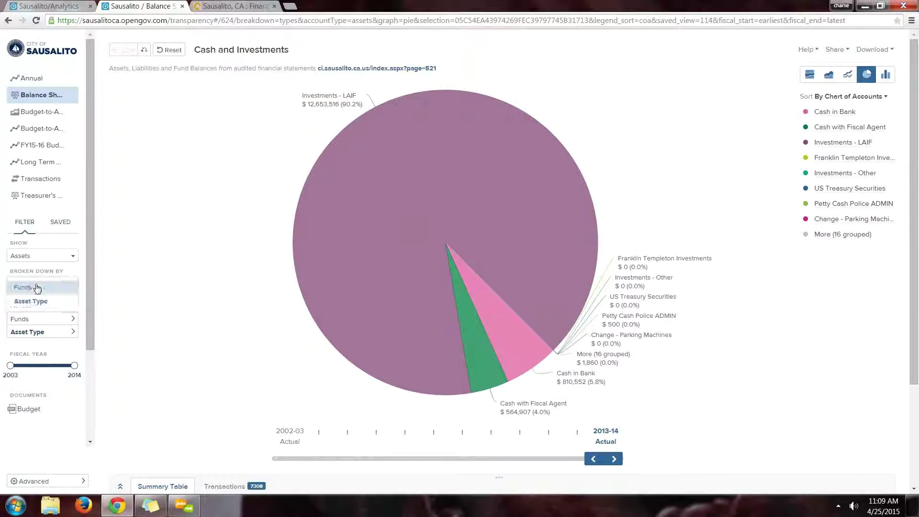
click(23, 289)
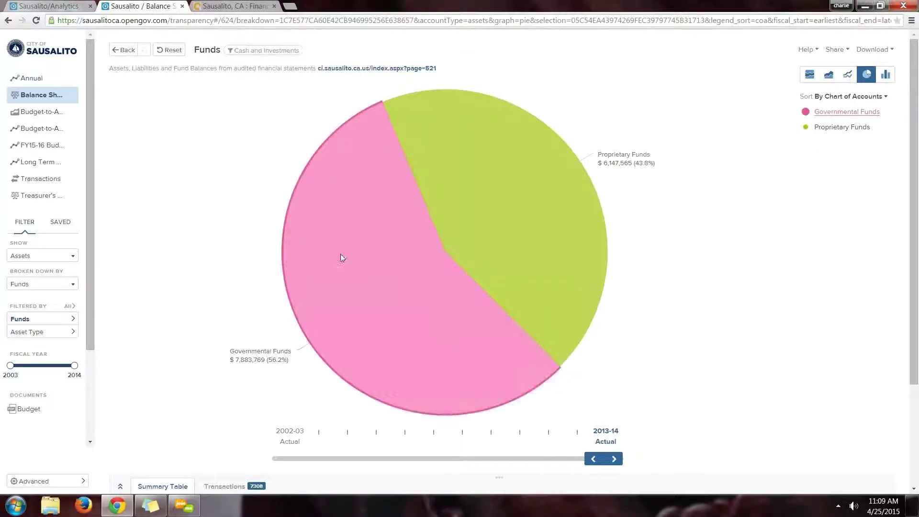
click(340, 256)
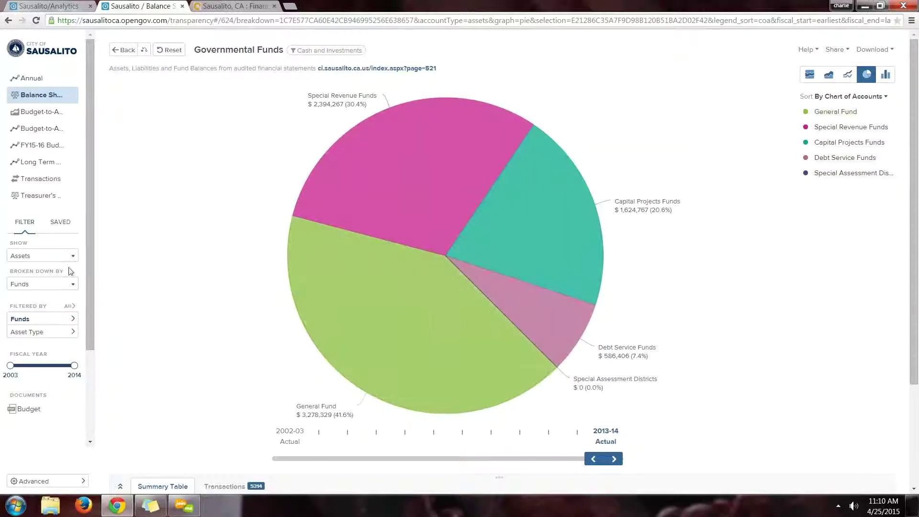
Open the saved Statement of Cash & Investments - Governmental Funds view of the Balance Sheet report.
click(59, 222)
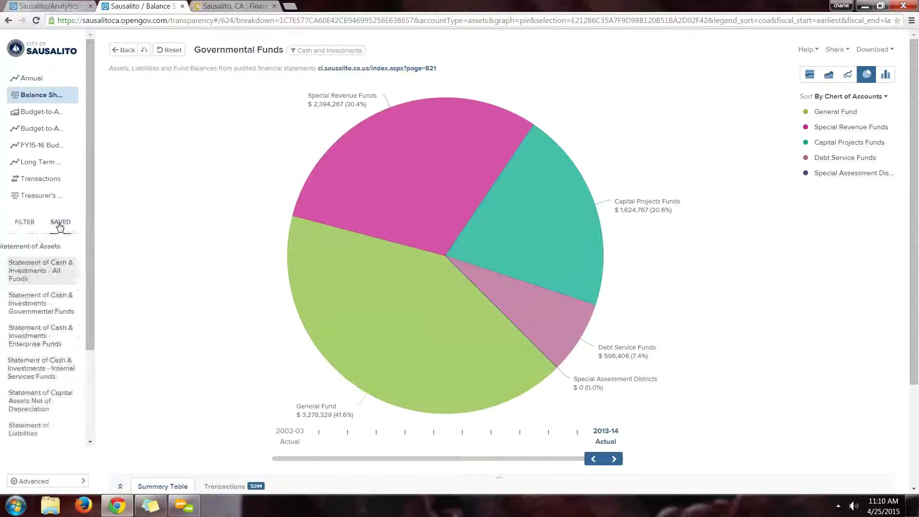
click(29, 311)
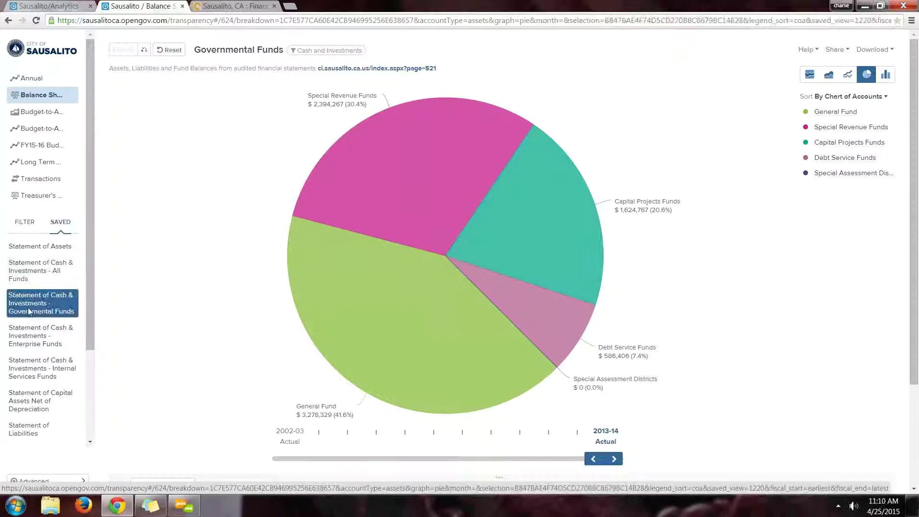
View the saved Statement of Cash & Investments - Enterprise Funds, followed by the one for Internal Services Funds.
click(32, 339)
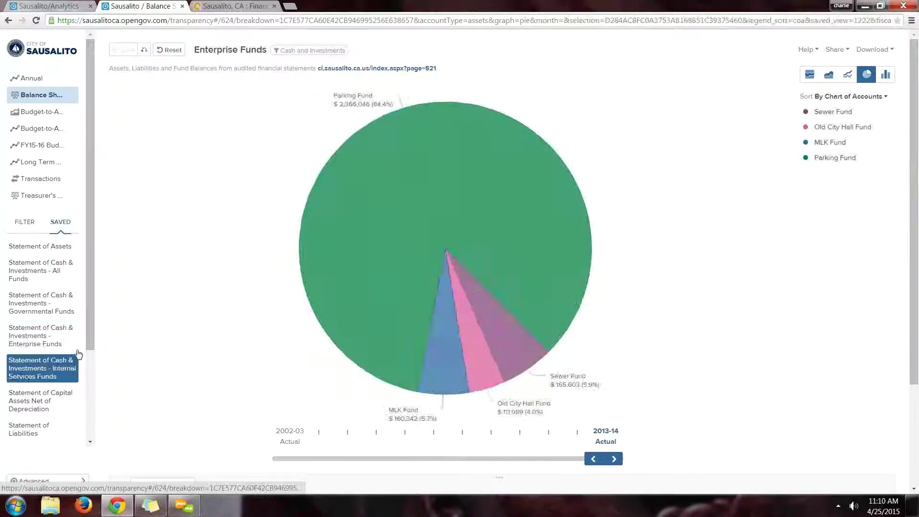
click(29, 375)
View the saved Statement of Long Term Debt, followed by the Statement of Fund Balance - General Fund.
scroll(93, 381, down, 3)
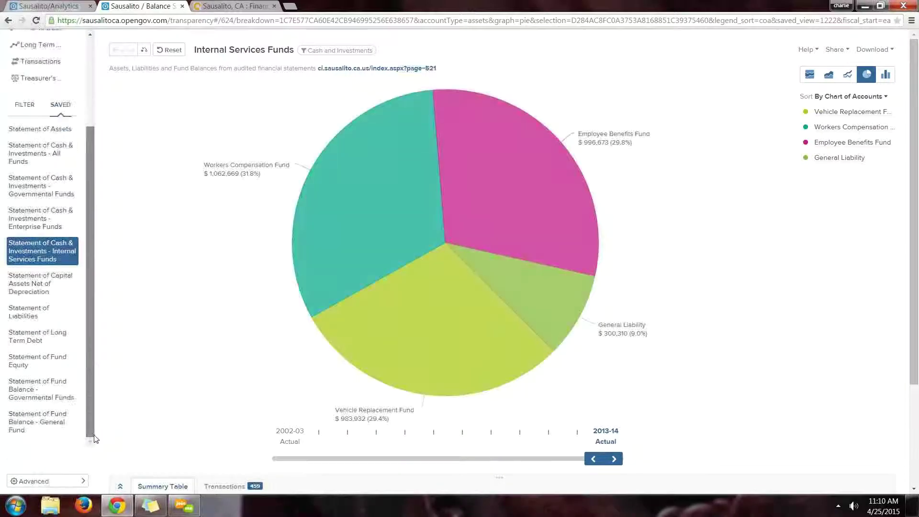
click(25, 341)
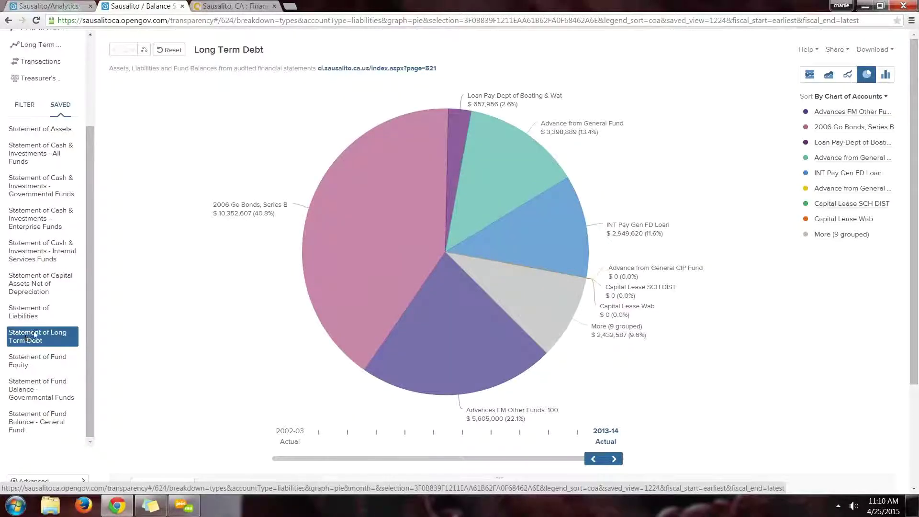
click(27, 422)
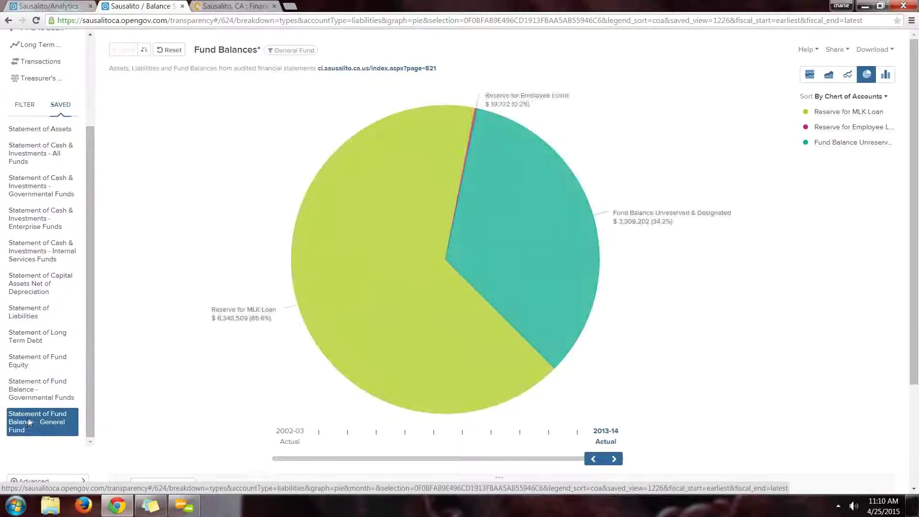
scroll(48, 218, up, 3)
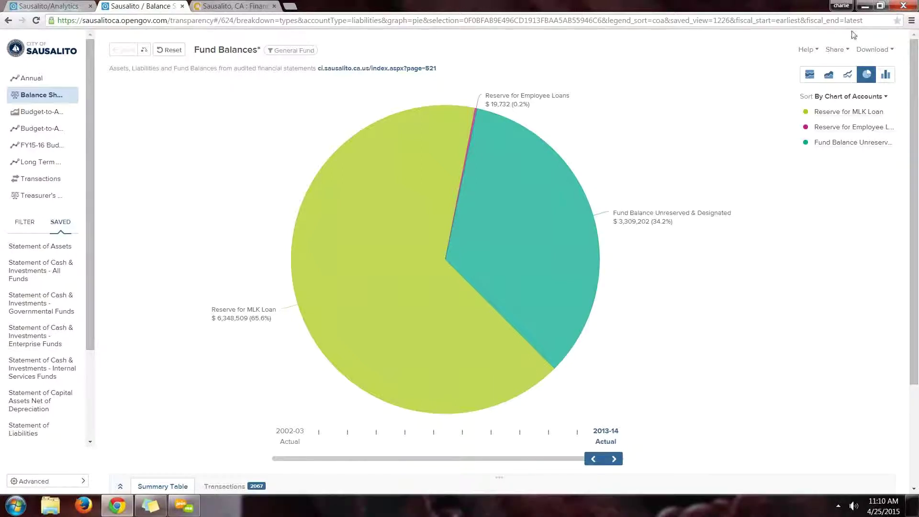
Show the sharing options for the General Fund balances chart and select the view's web address.
click(836, 49)
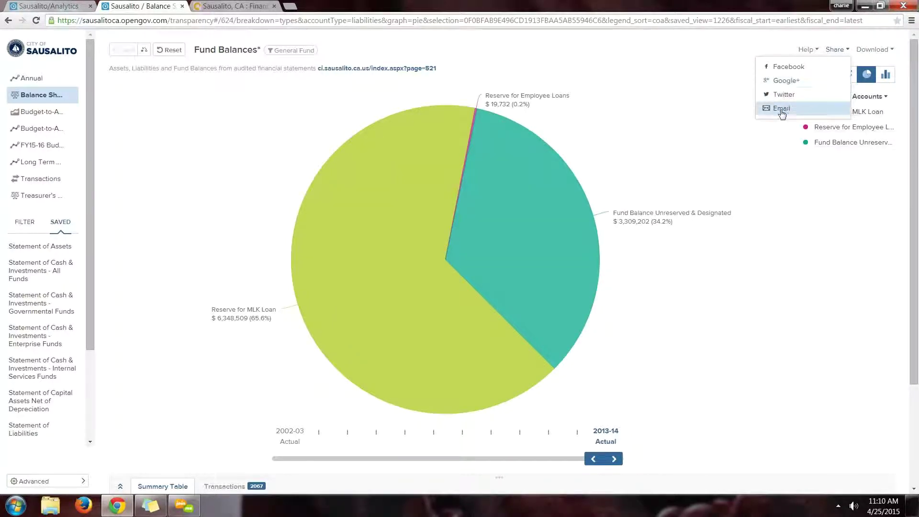
click(262, 19)
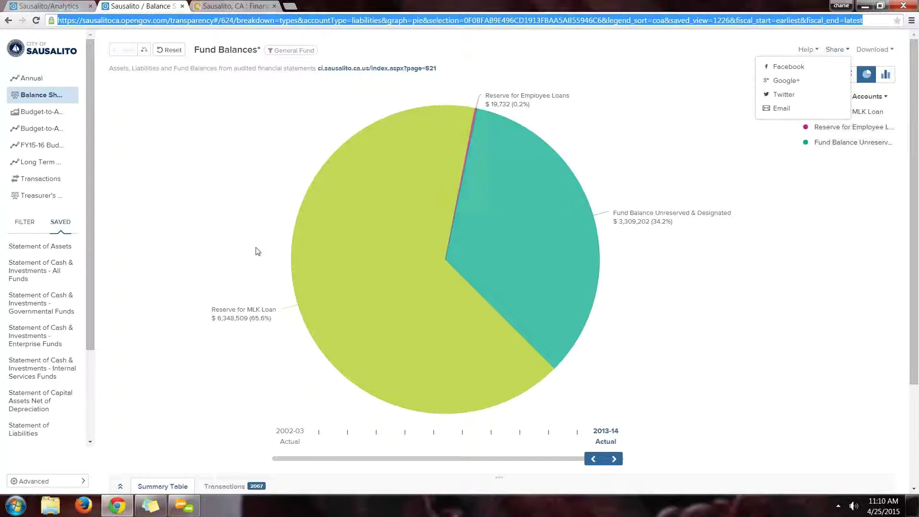
Expand the Summary Table of the Fund Balances view and look at the available download formats.
click(120, 487)
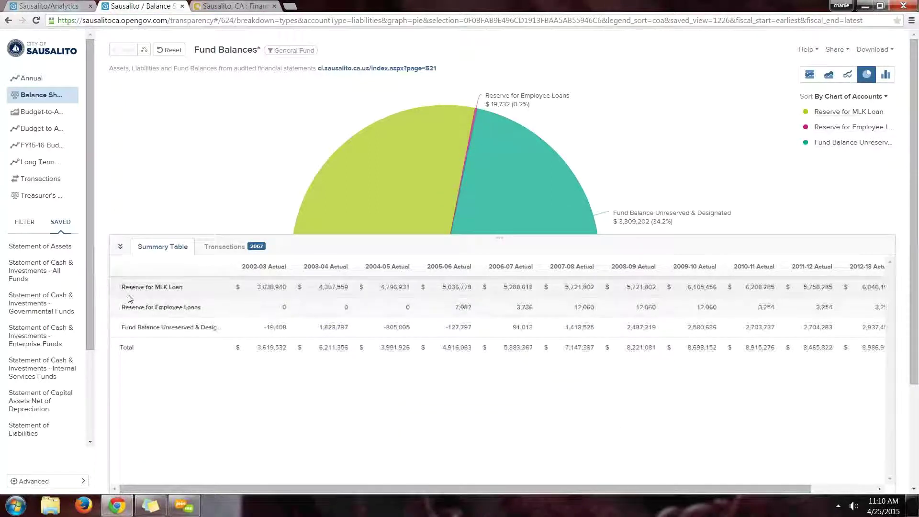
click(881, 50)
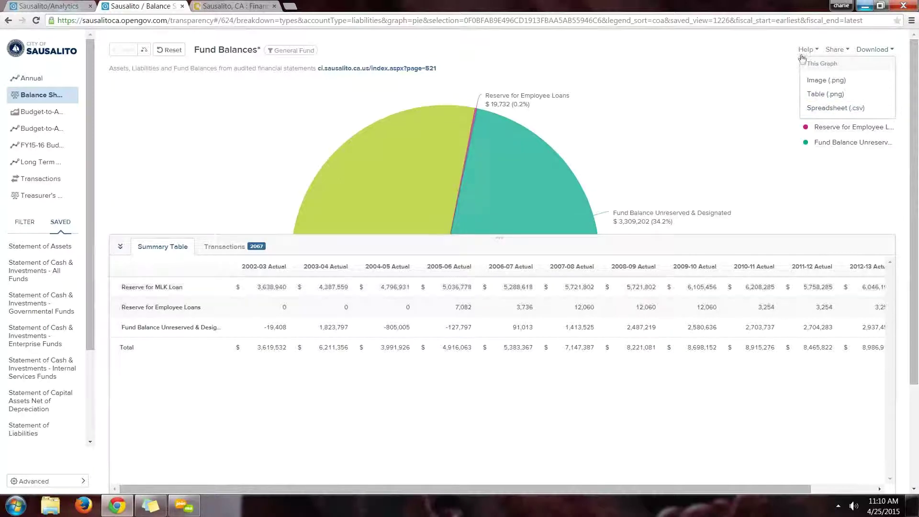
click(120, 260)
Limit the Fund Balances view to fiscal years 2010 to 2014 and examine the Summary Table for that range.
click(24, 224)
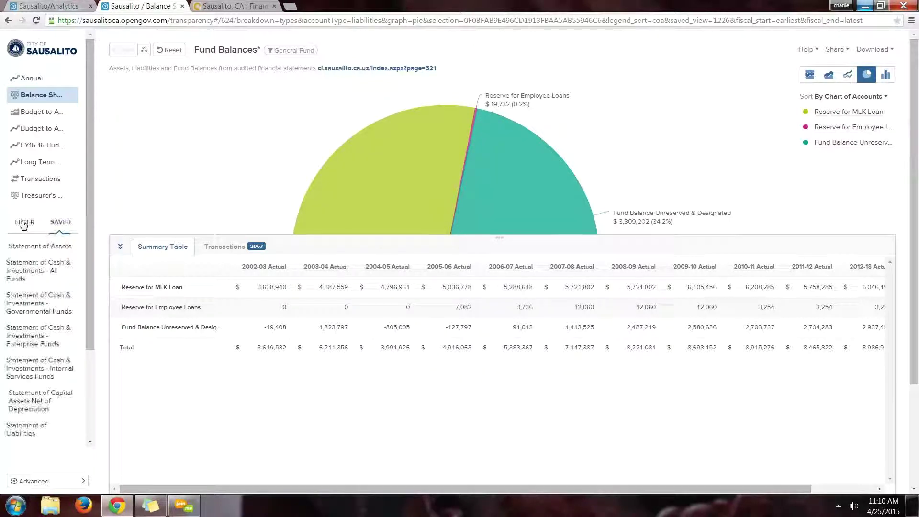
click(119, 246)
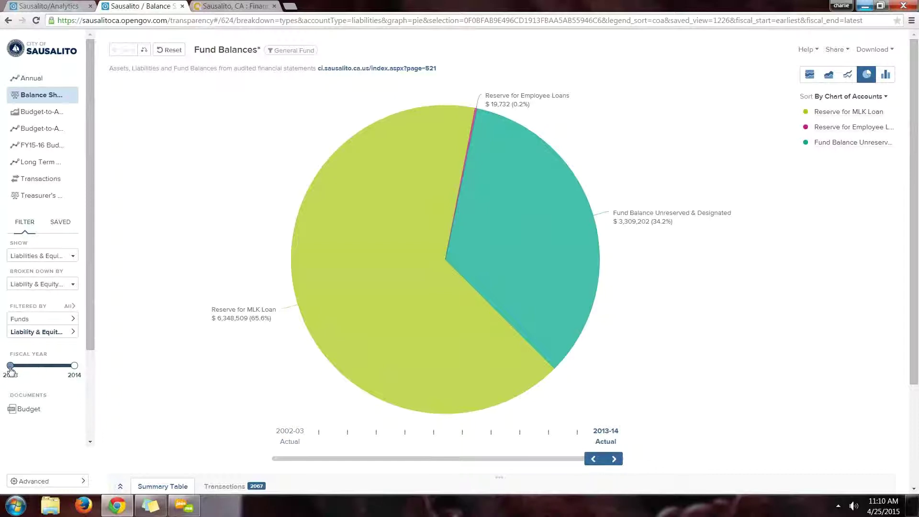
drag(10, 369, 51, 368)
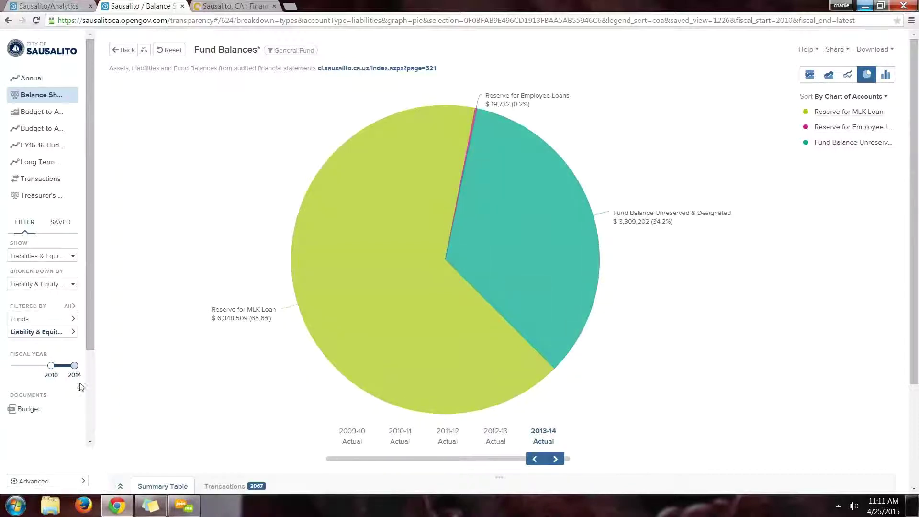
click(121, 486)
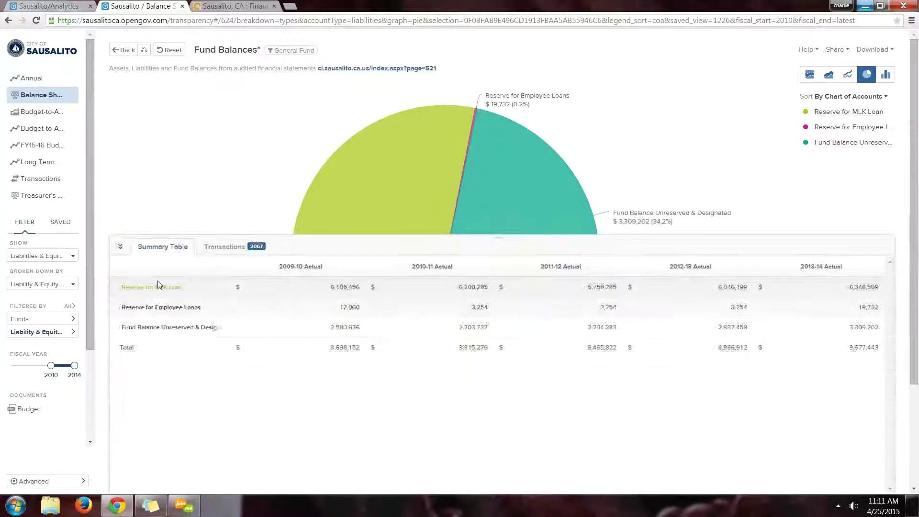
click(120, 248)
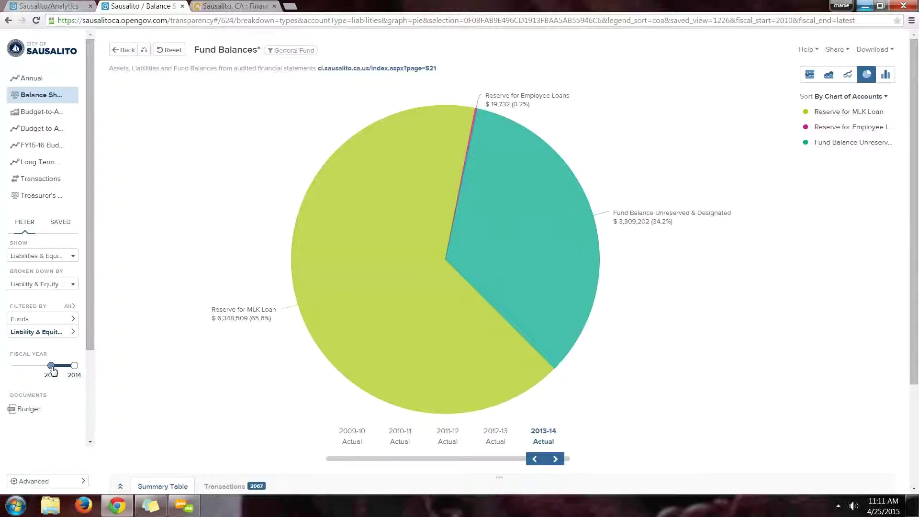
Reset the Balance Sheet report, with its fiscal years starting at 2003, and open the first Budget-to-Actual report.
drag(51, 365, 2, 371)
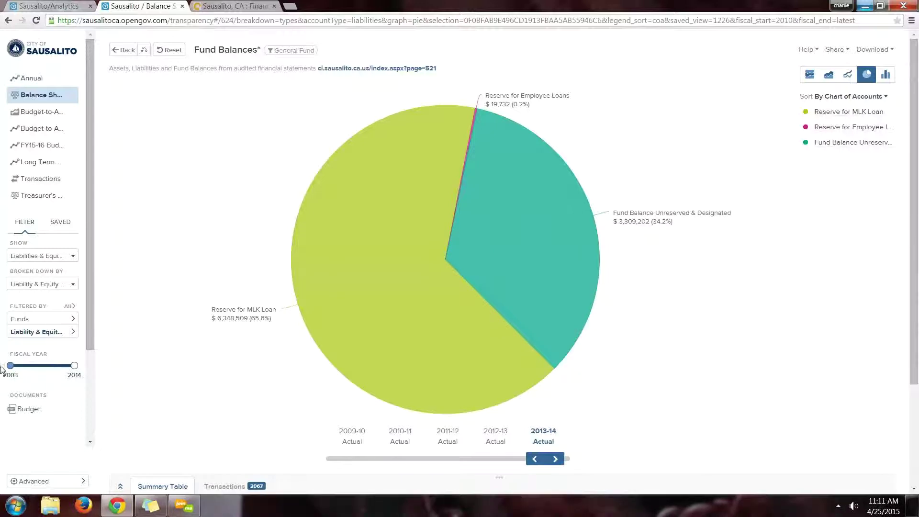
click(172, 52)
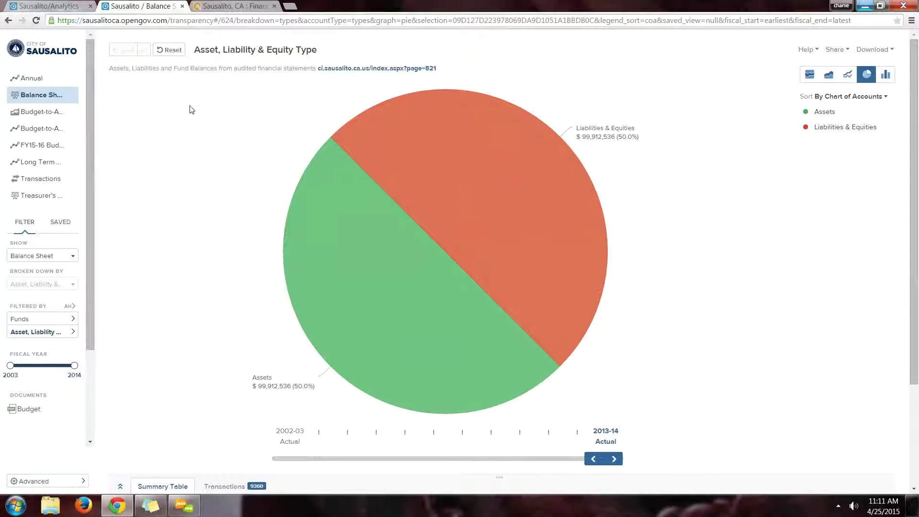
click(34, 115)
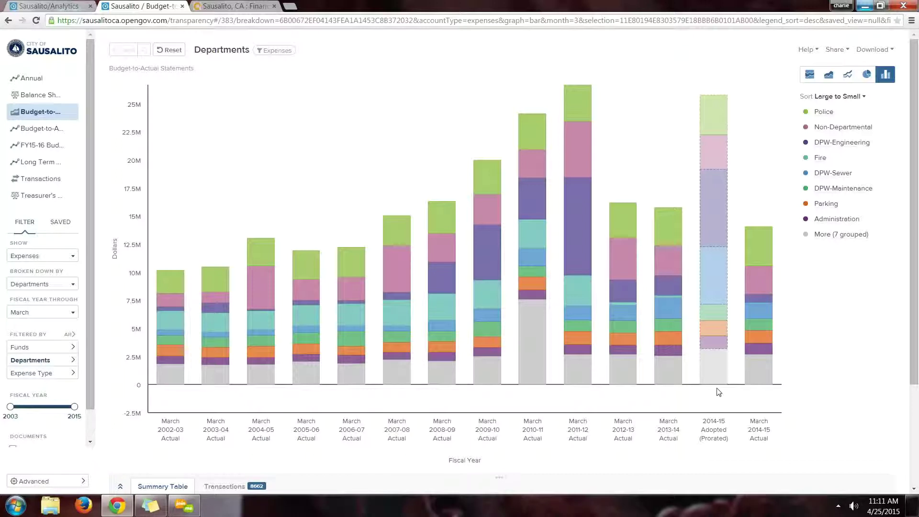
Drill into the Police expenses from the March 2014-15 bar and break them down by Expense Type.
mouse_move(767, 281)
click(766, 244)
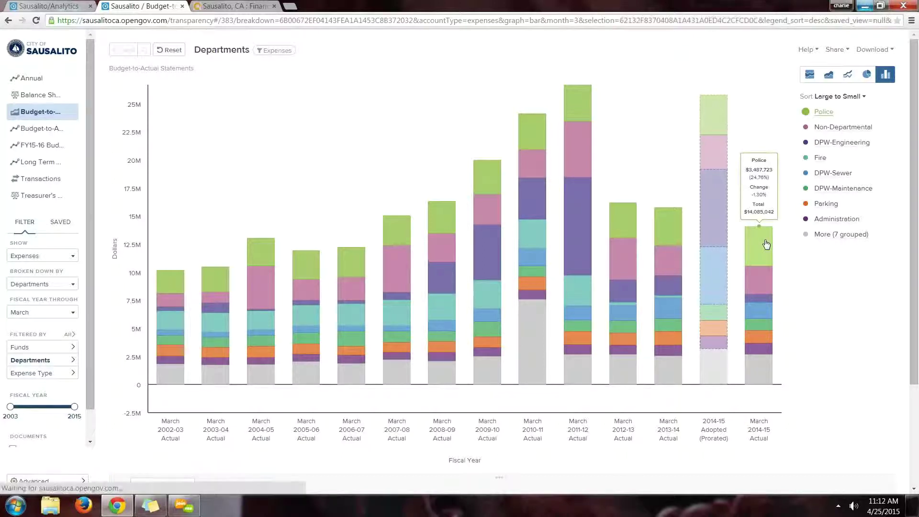
click(40, 284)
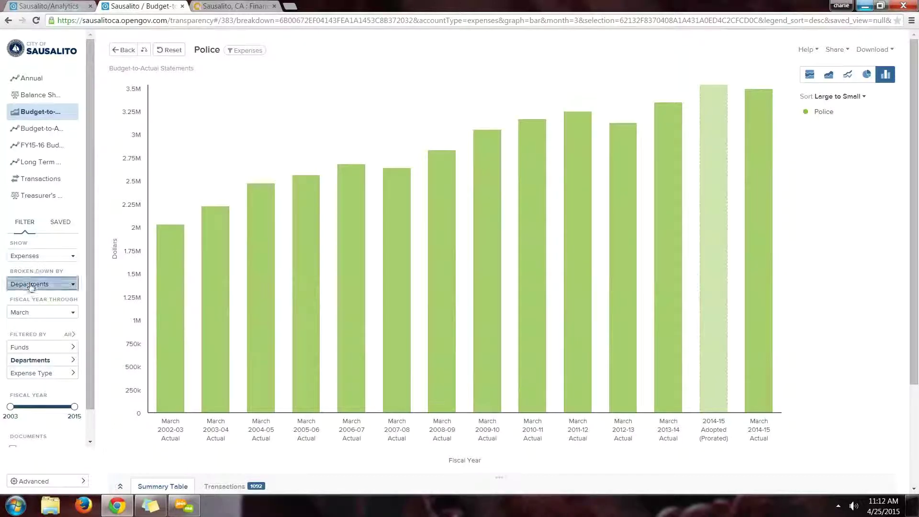
click(33, 314)
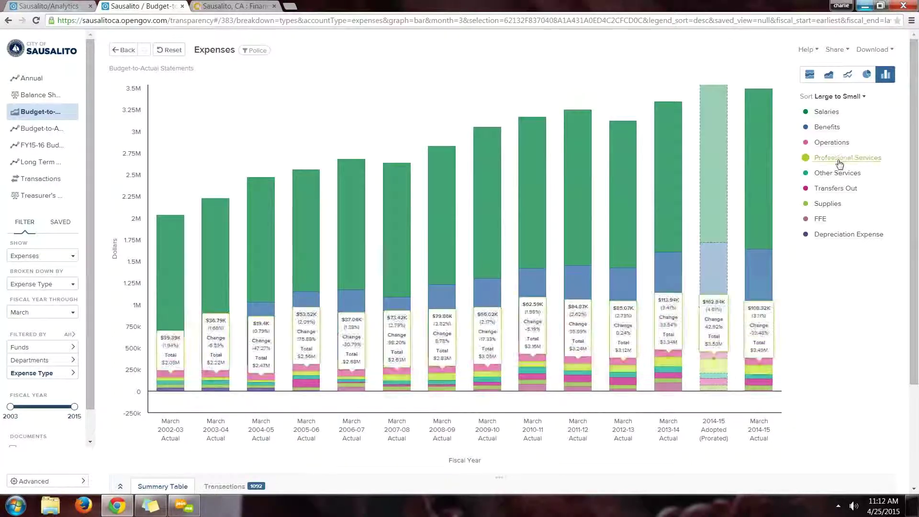
Drill into the Police department's Professional Services expenses and on into Other professional services.
click(839, 162)
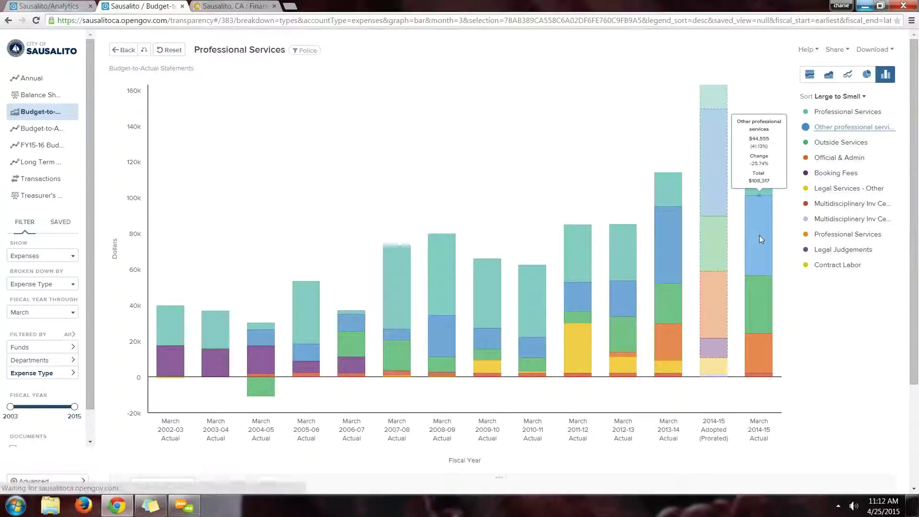
click(759, 235)
Examine the individual transactions behind the Police department's Other professional services, and collapse the list.
click(216, 487)
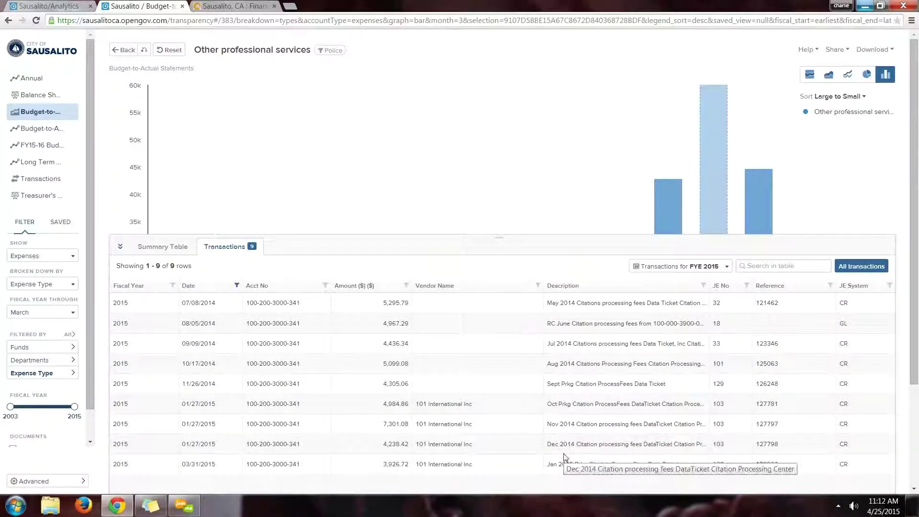
scroll(576, 435, down, 3)
scroll(287, 335, up, 3)
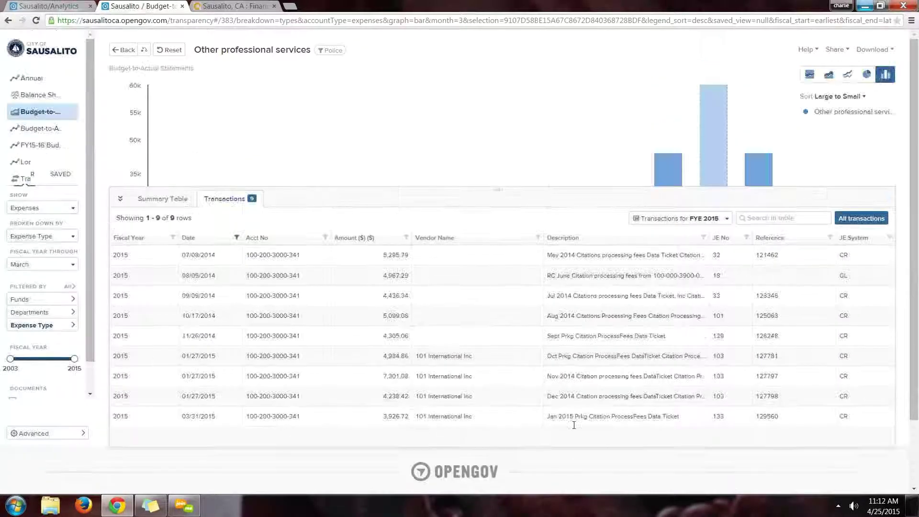
click(120, 246)
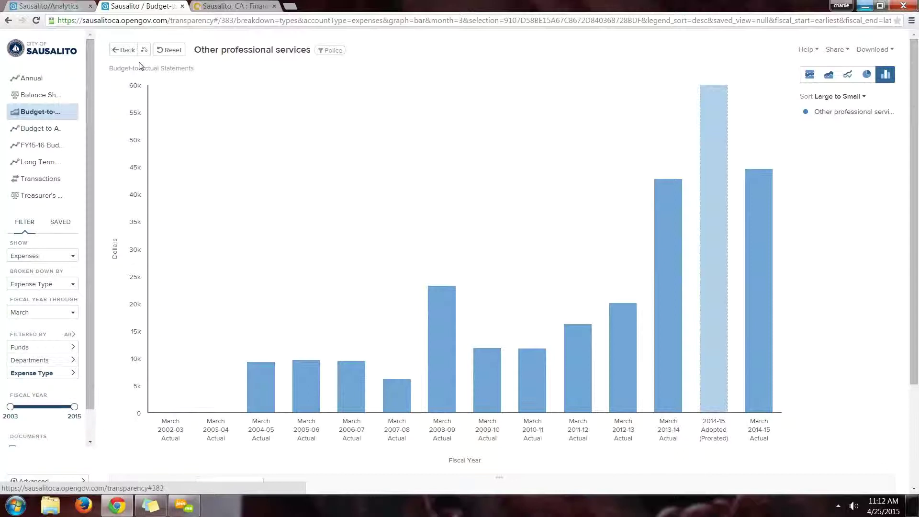
Reset the current report to its default view and open the second Budget-to-Actual report.
click(172, 51)
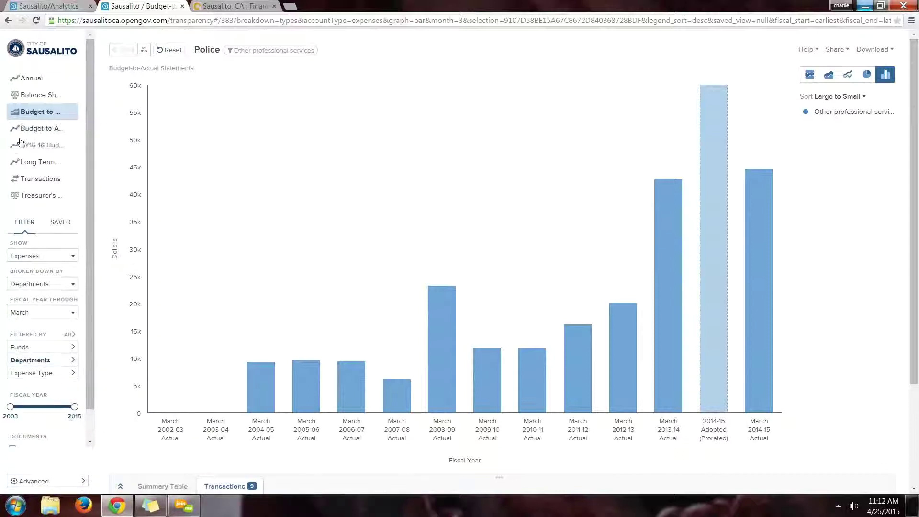
click(32, 131)
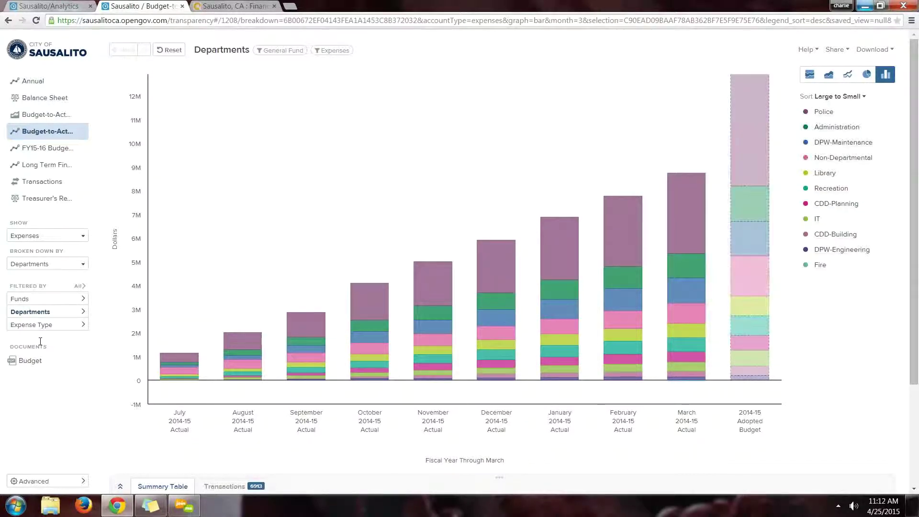
Set the report's Funds filter to include all funds in the department expenses chart.
click(76, 287)
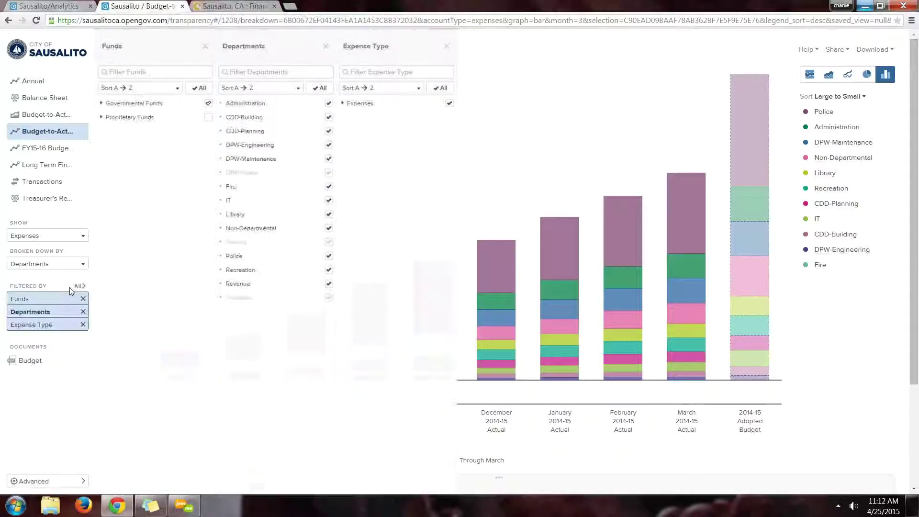
click(200, 90)
click(535, 57)
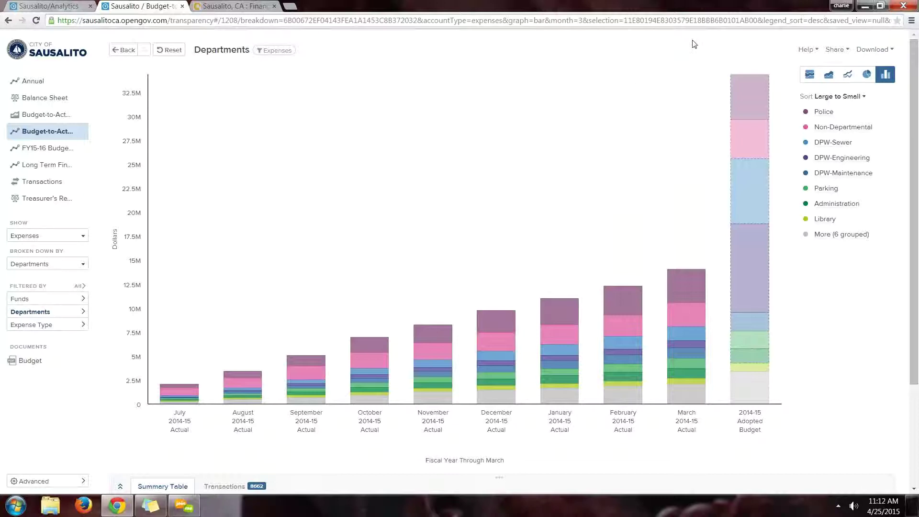
Look at the available help options, including contacting the City of Sausalito, and dismiss them.
click(813, 51)
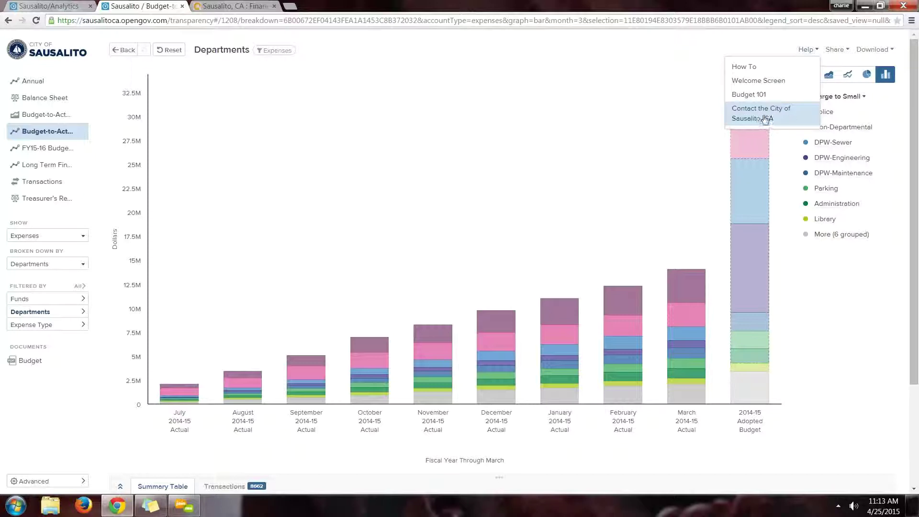
click(852, 291)
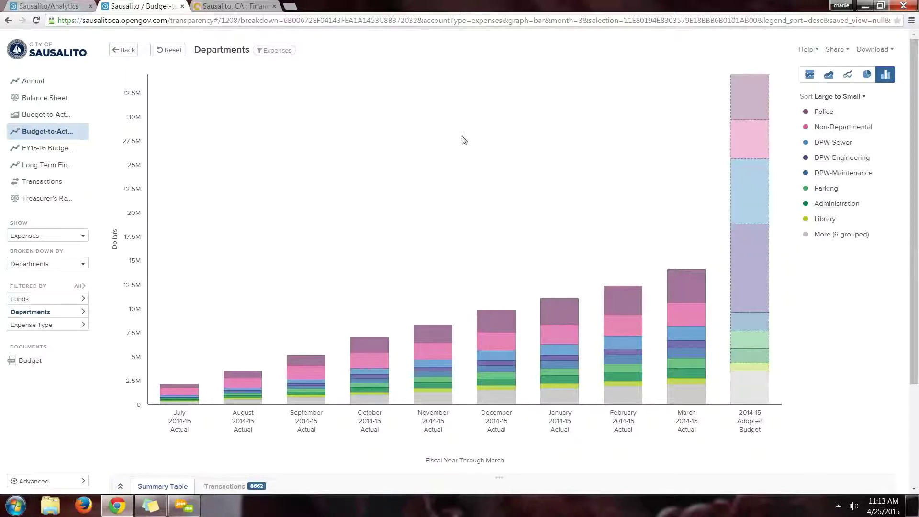
Share the department expenses chart by email, dismiss the Office Activation Wizard and close the unsent message.
click(847, 50)
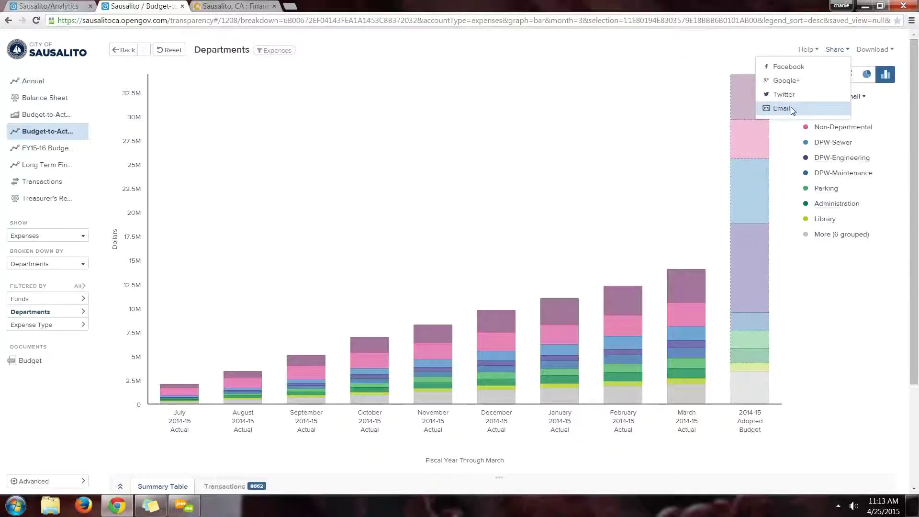
click(791, 108)
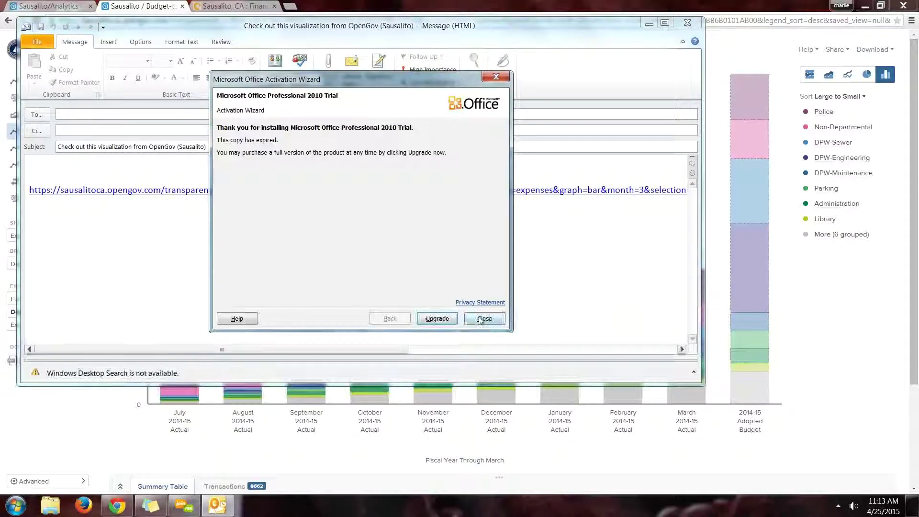
click(484, 318)
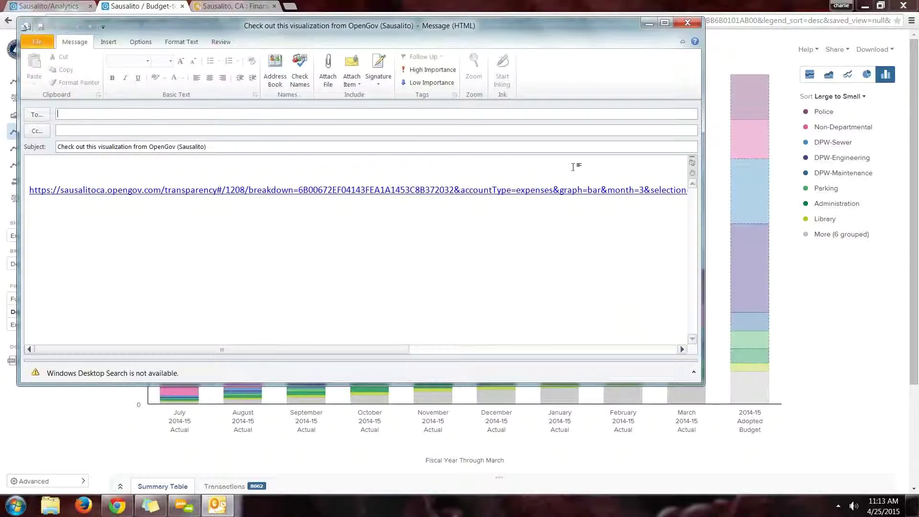
click(690, 24)
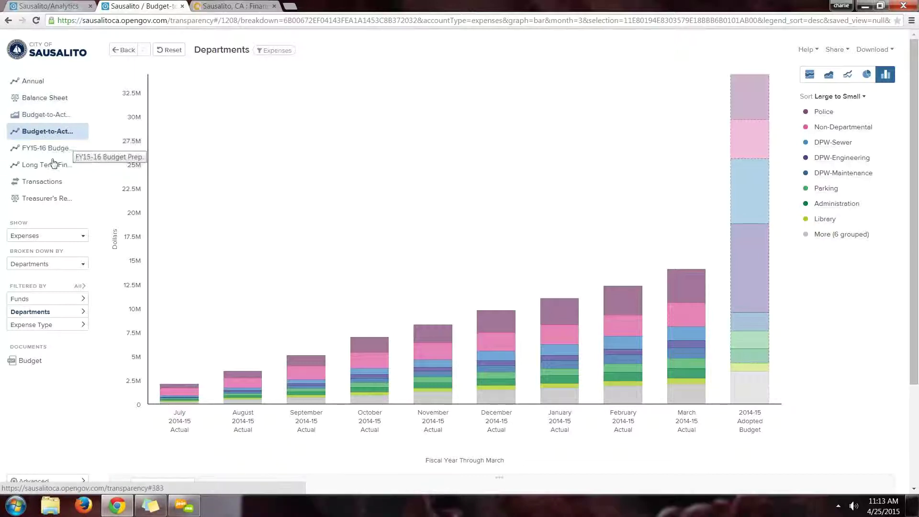
Open the FY15-16 Budget Prep report.
click(33, 150)
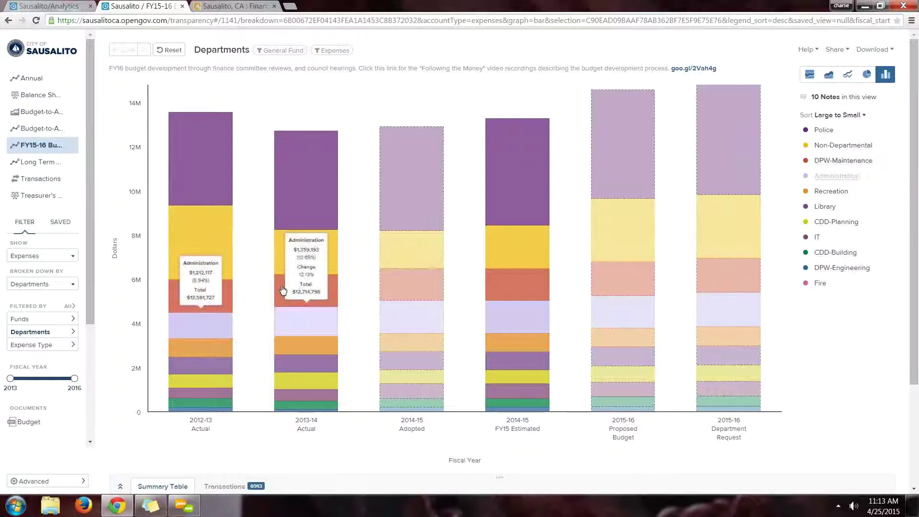
Look at all filters of the FY15-16 Budget Prep report, close them and examine the 2014-15 estimated and 2015-16 department request columns.
click(70, 307)
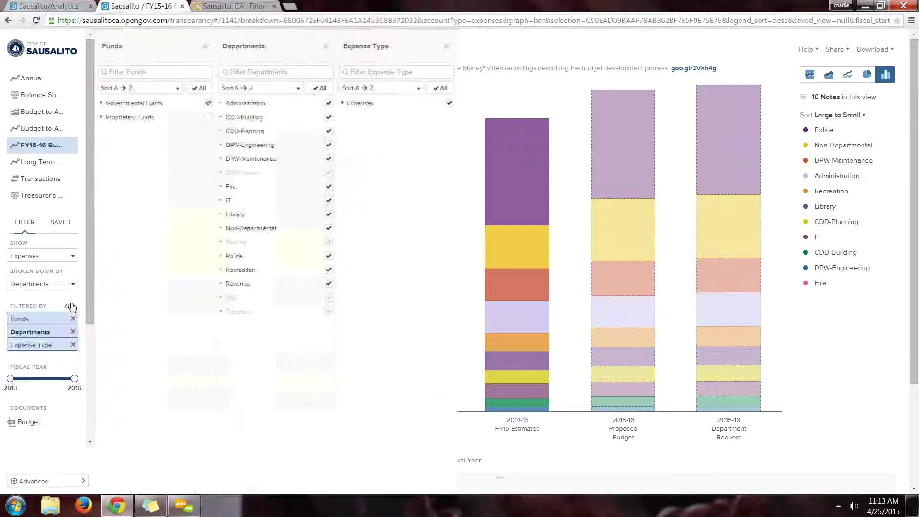
click(70, 307)
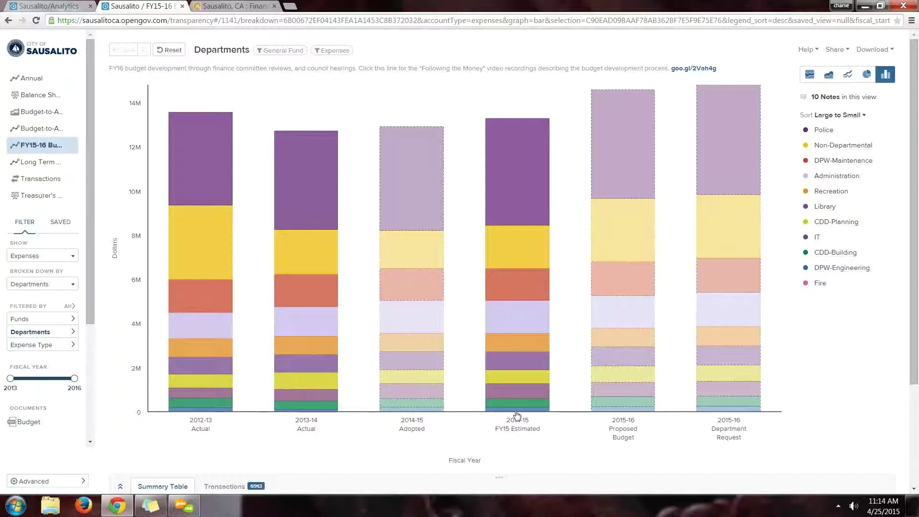
mouse_move(518, 408)
mouse_move(723, 407)
Read through the notes attached to the department expenses chart, close them and check the 2015-16 Department Request bar.
click(835, 99)
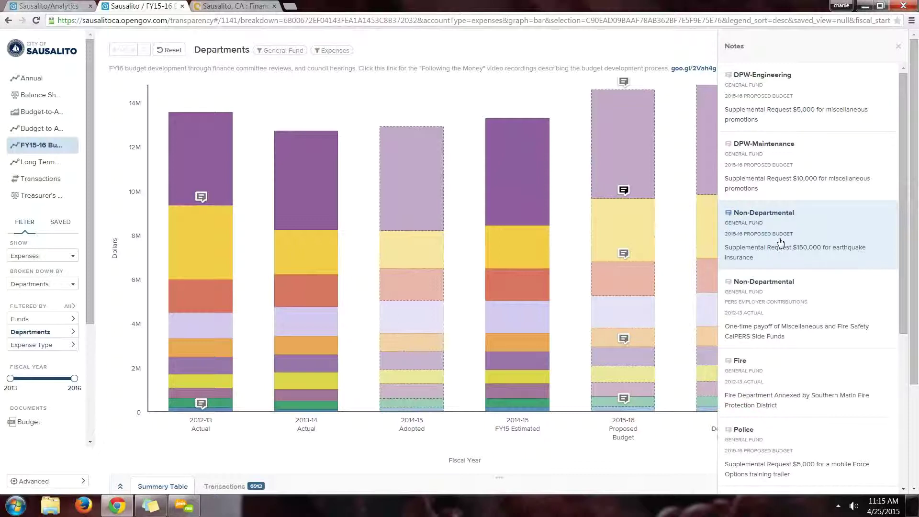
scroll(807, 438, down, 1)
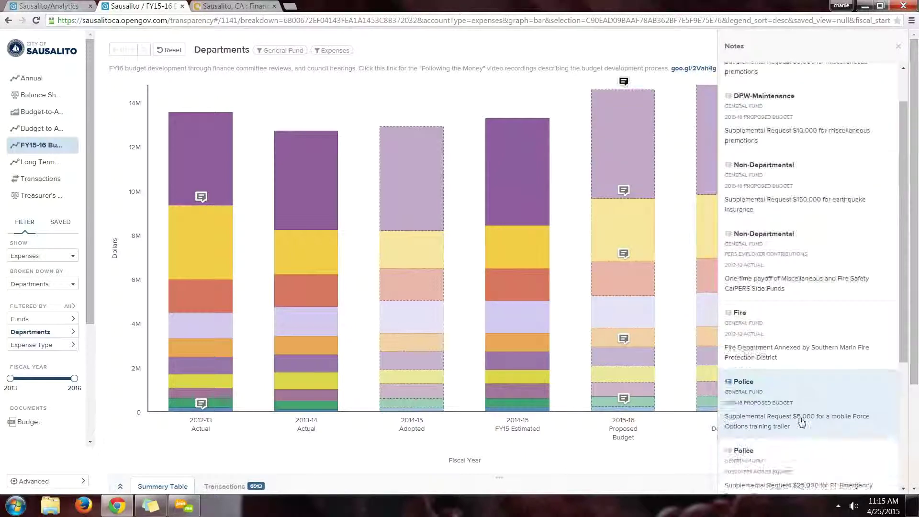
scroll(824, 422, down, 1)
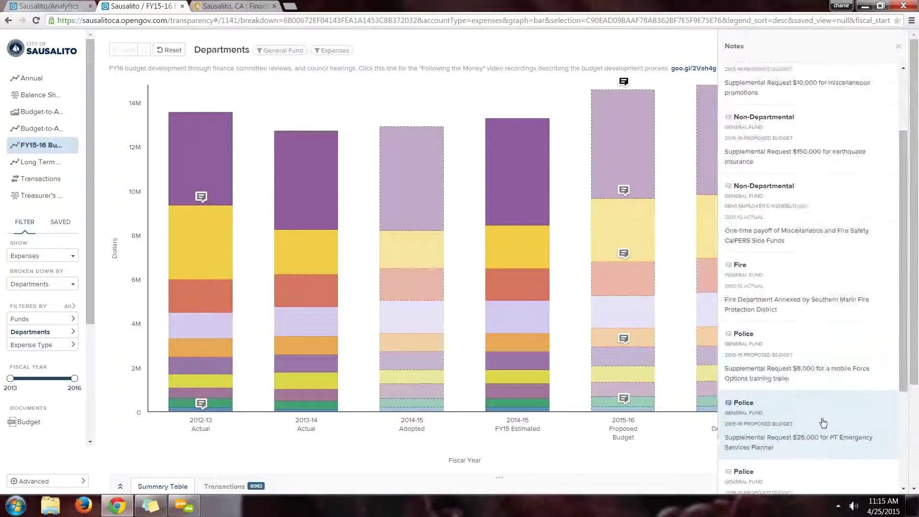
scroll(808, 427, down, 1)
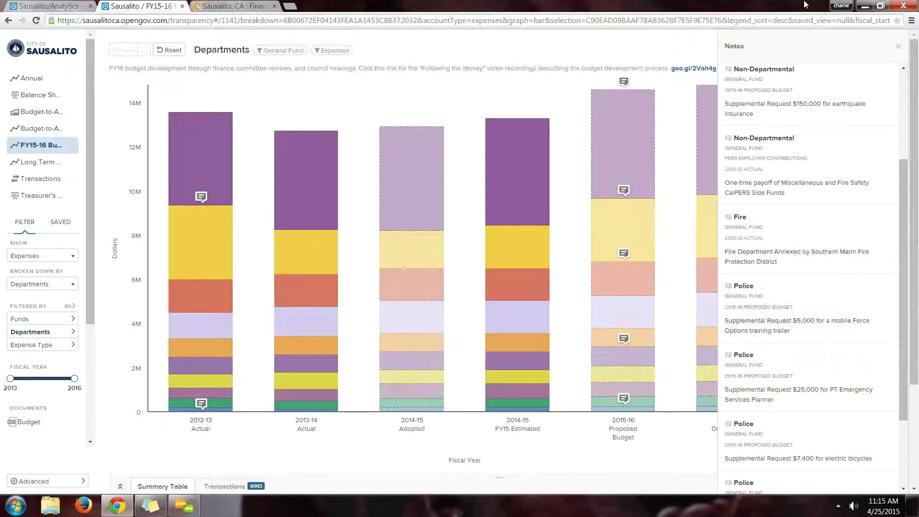
click(899, 47)
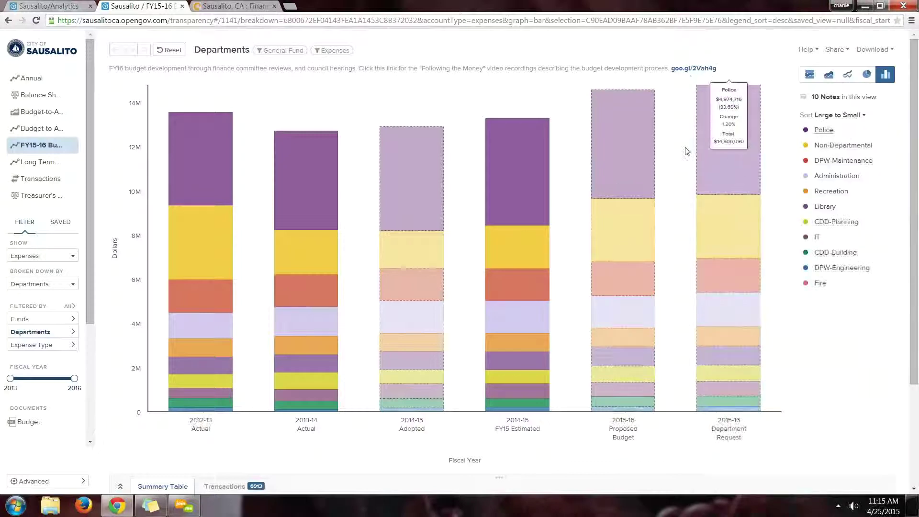
mouse_move(727, 194)
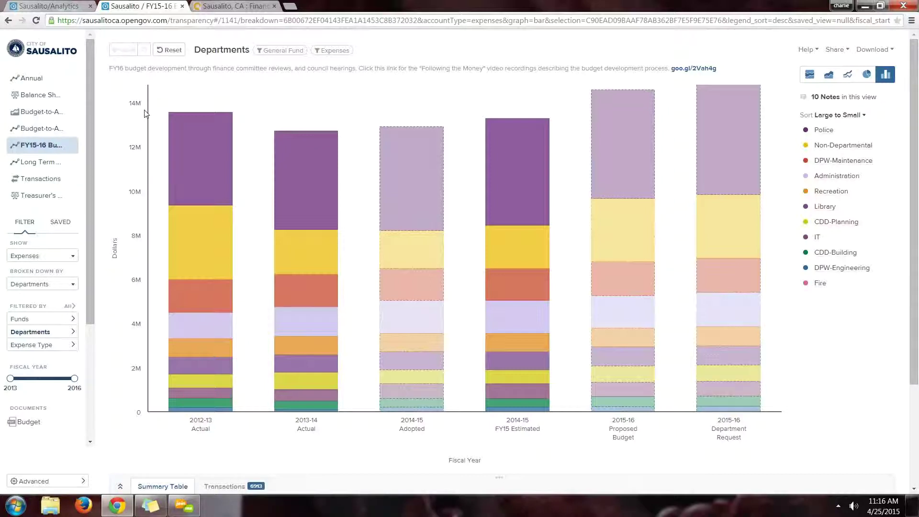
Open the Long Term financial plan report and show only its revenues as a stacked graph.
click(38, 164)
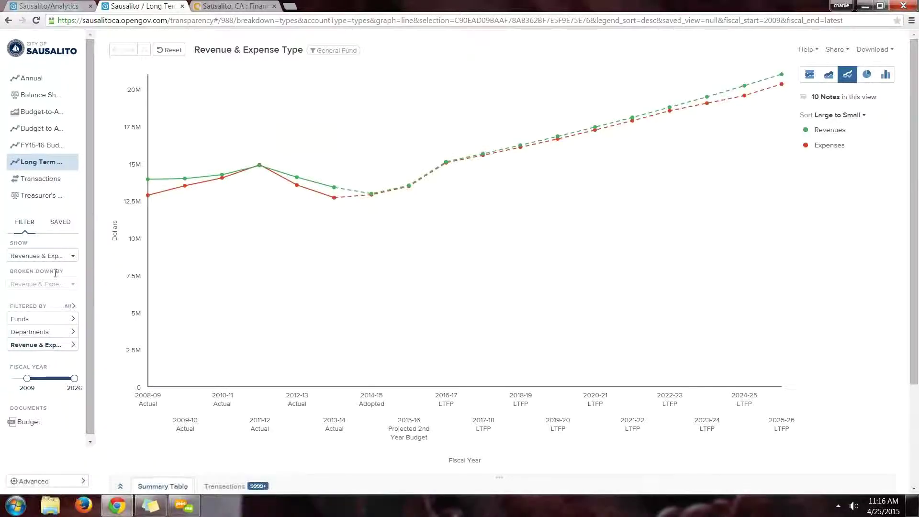
click(58, 257)
click(25, 257)
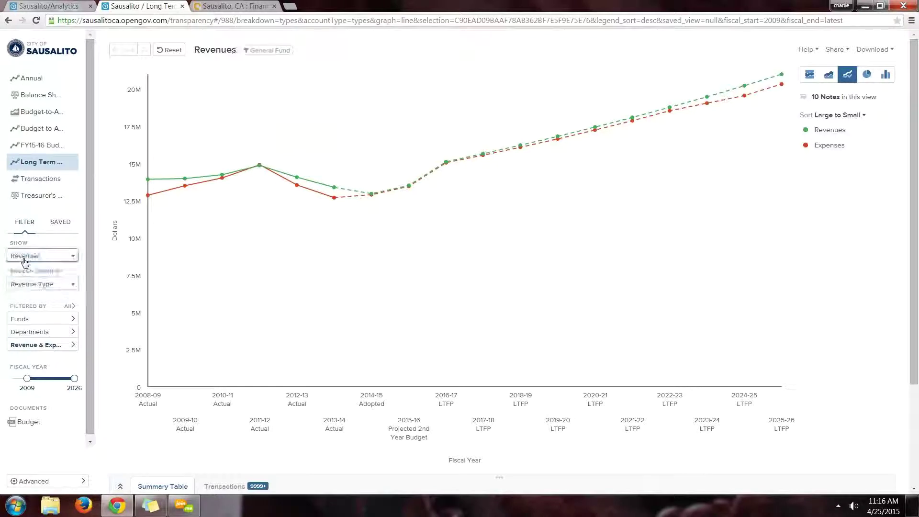
click(830, 78)
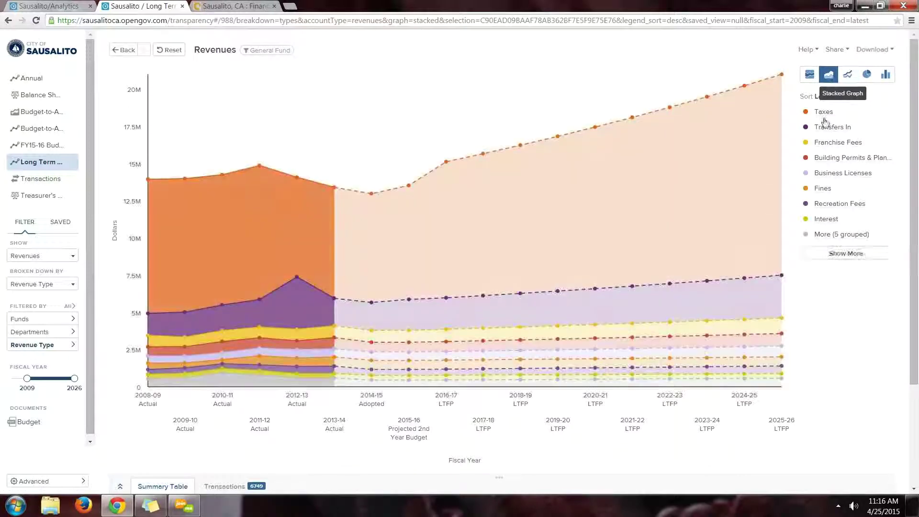
Drill down into the Taxes revenues and reset the report to its default view.
click(825, 116)
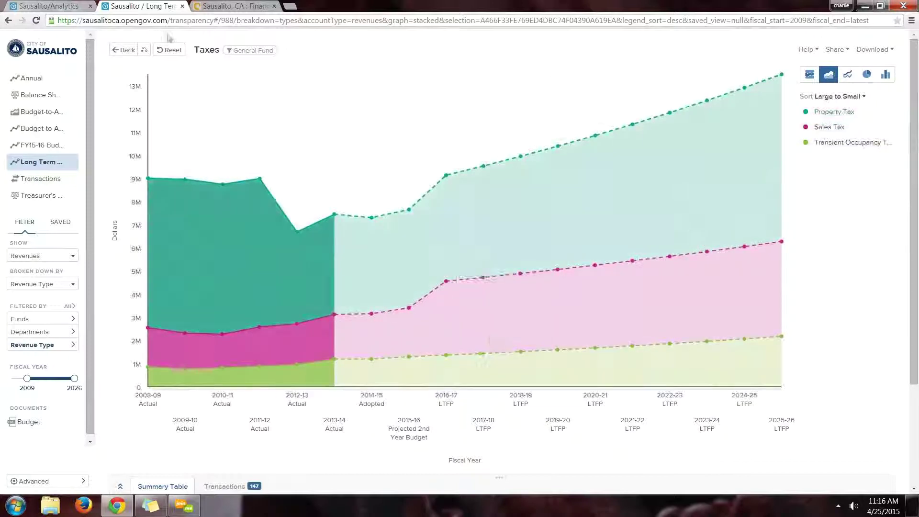
click(167, 50)
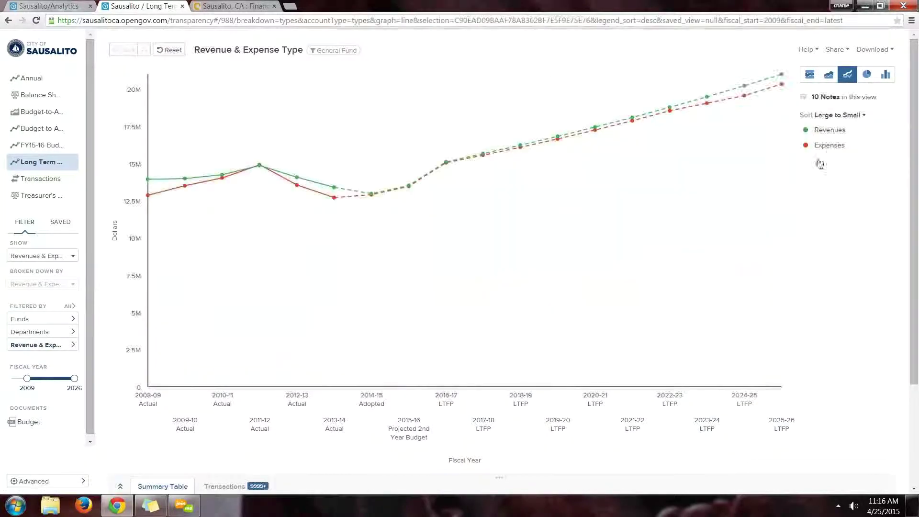
Drill down into the long-term expenses, examine the expense type trends, then reset the chart and compare the revenue and expense lines.
click(826, 145)
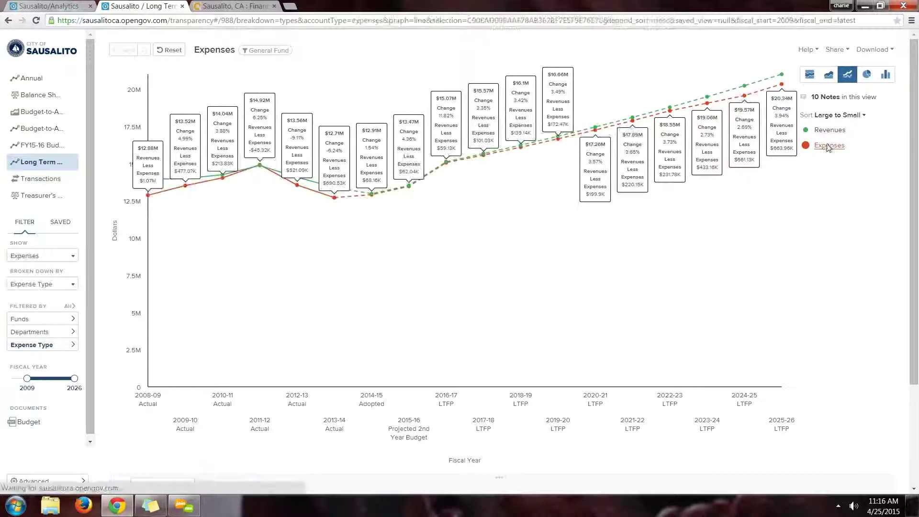
mouse_move(692, 89)
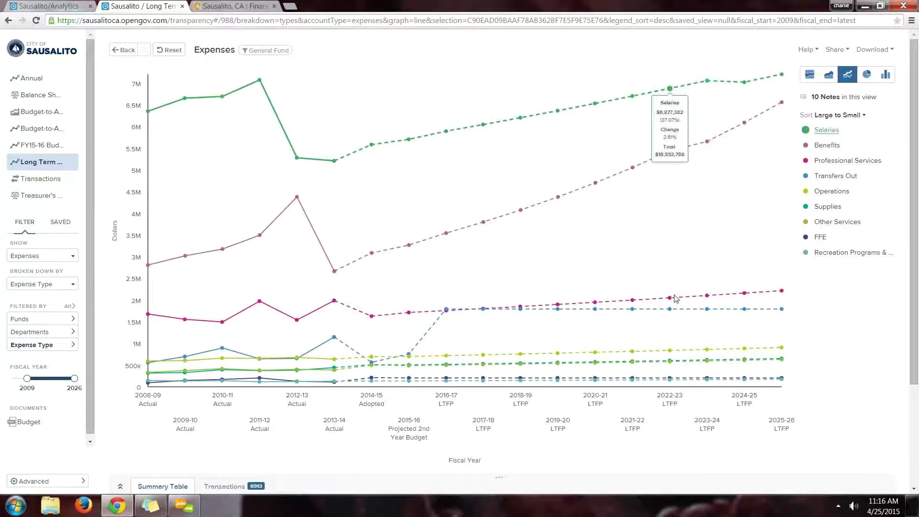
mouse_move(672, 310)
mouse_move(670, 351)
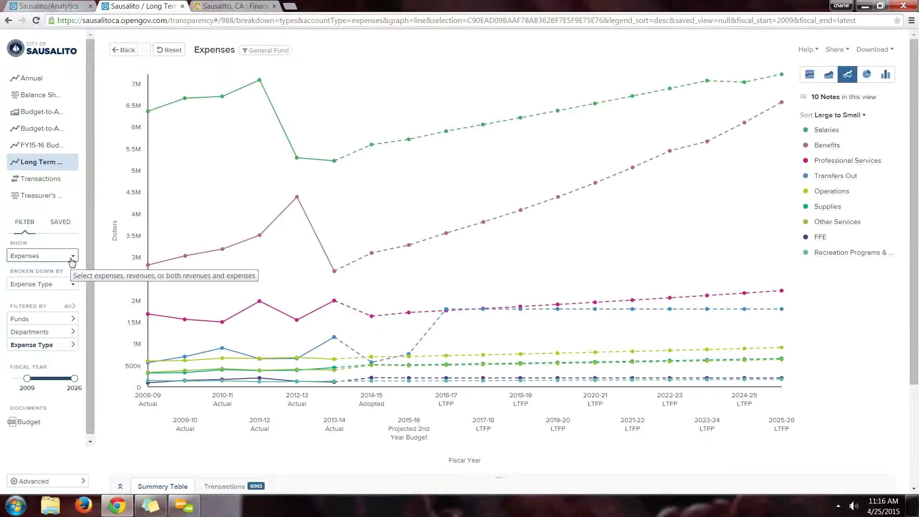
click(169, 49)
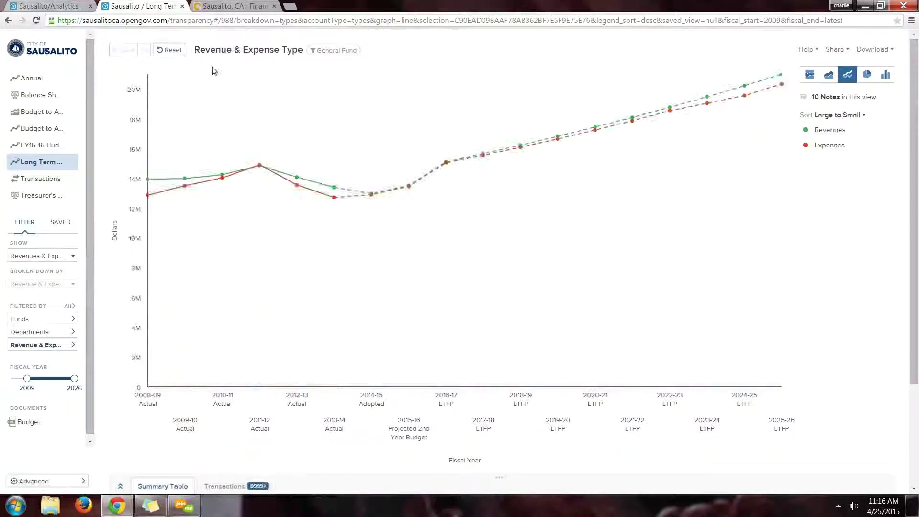
mouse_move(467, 170)
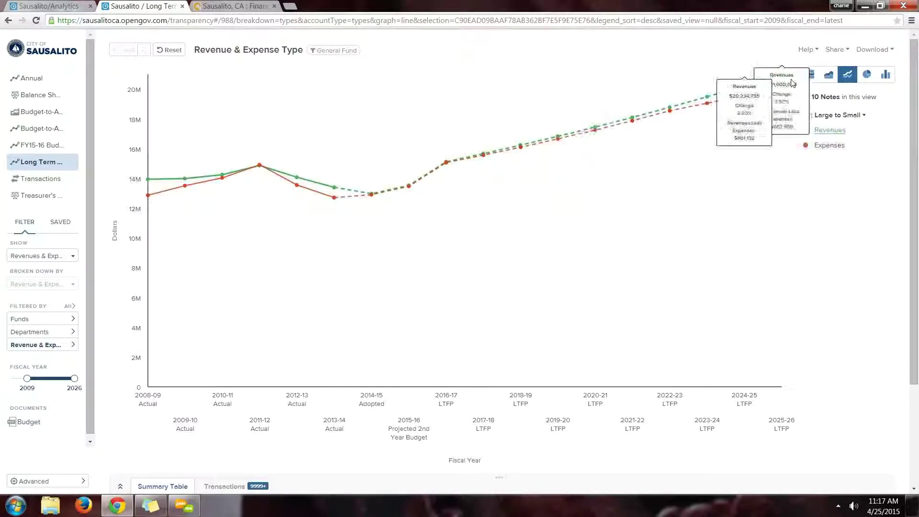
scroll(748, 218, down, 3)
scroll(748, 218, up, 3)
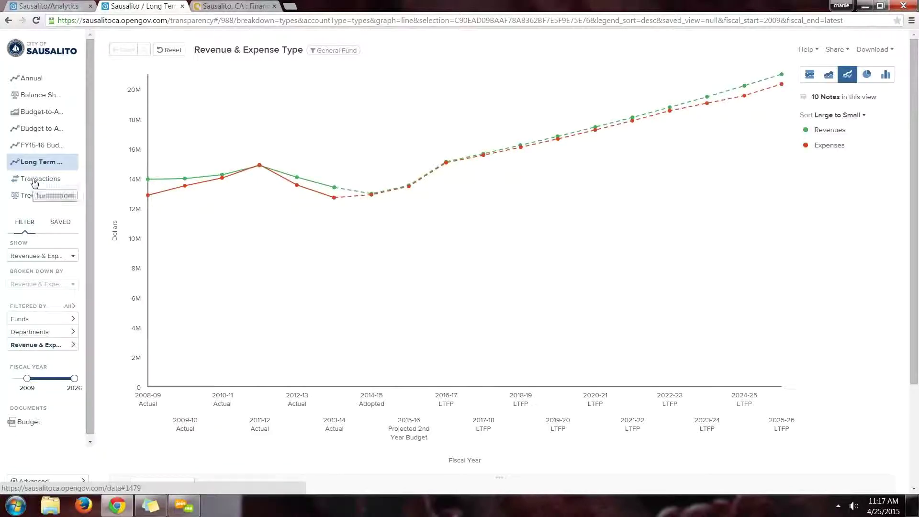
Open the Treasurer's Report and break its assets down by Funds.
click(26, 197)
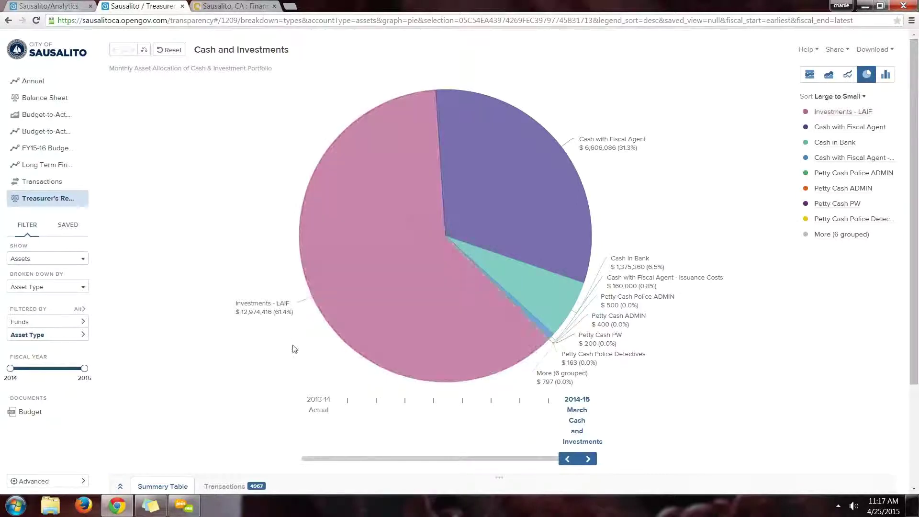
drag(569, 462, 588, 458)
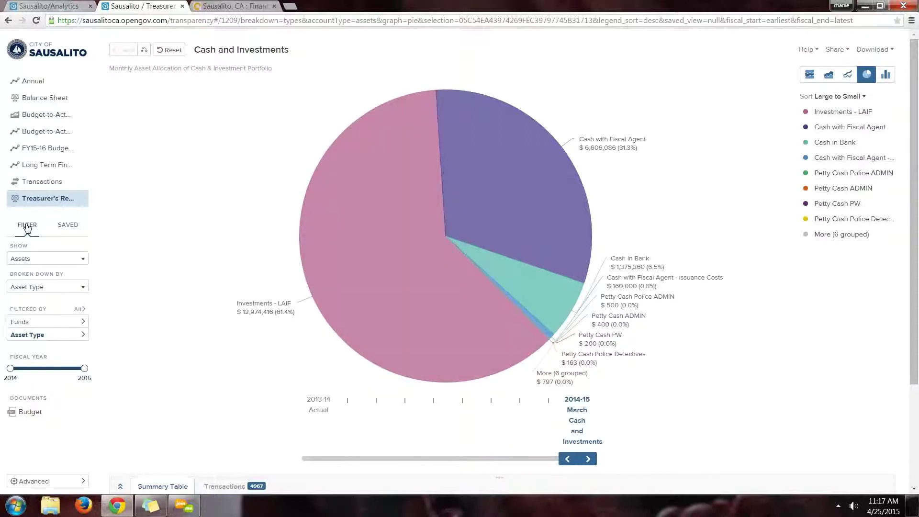
click(34, 288)
click(28, 291)
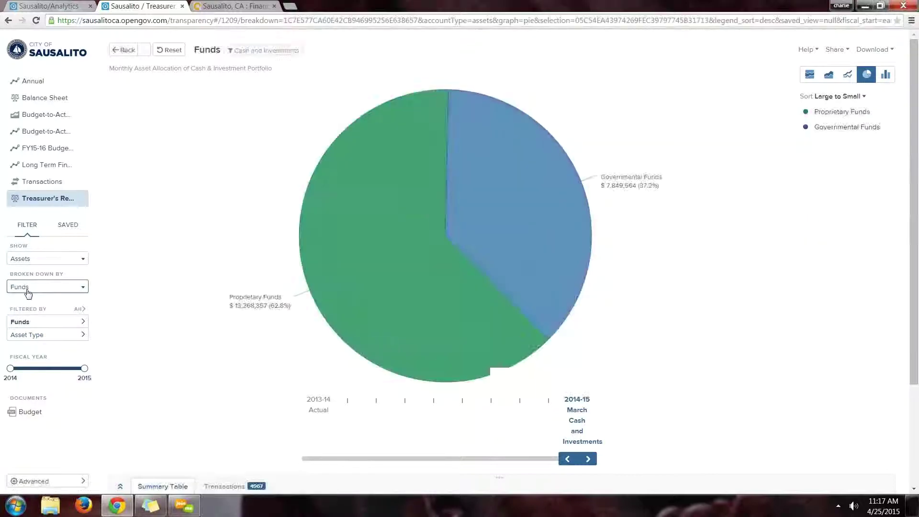
Drill down into the Governmental Funds slice and reset the Treasurer's Report to its default view.
click(521, 234)
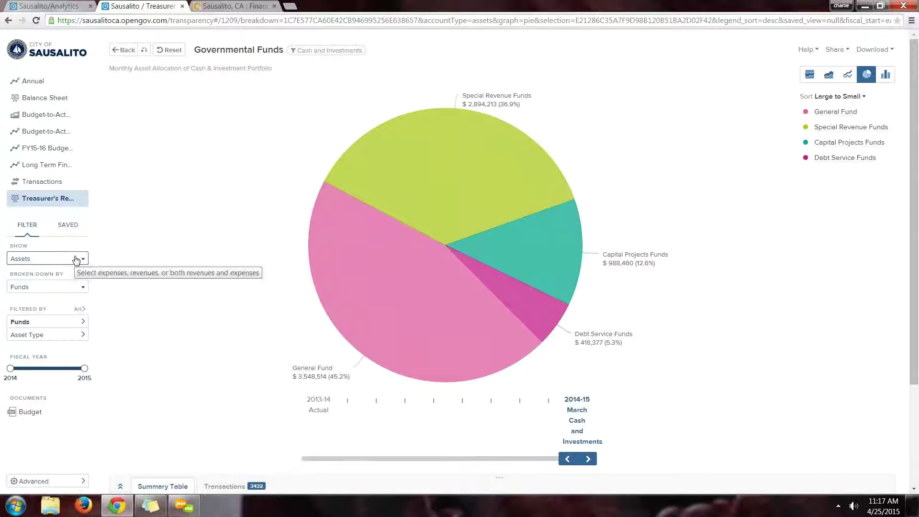
click(172, 50)
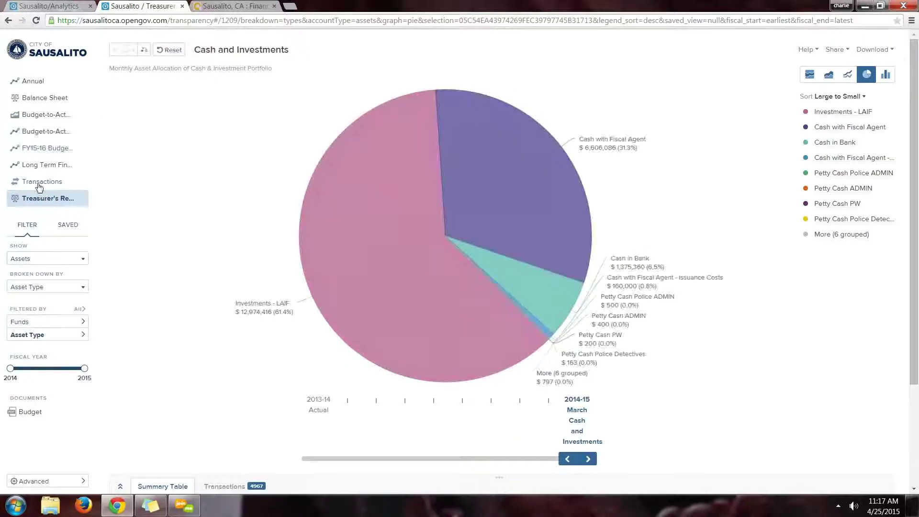
Open the Transactions report, search the table for "waterstreet" and filter it to the vendor Waterstreet Company.
click(39, 188)
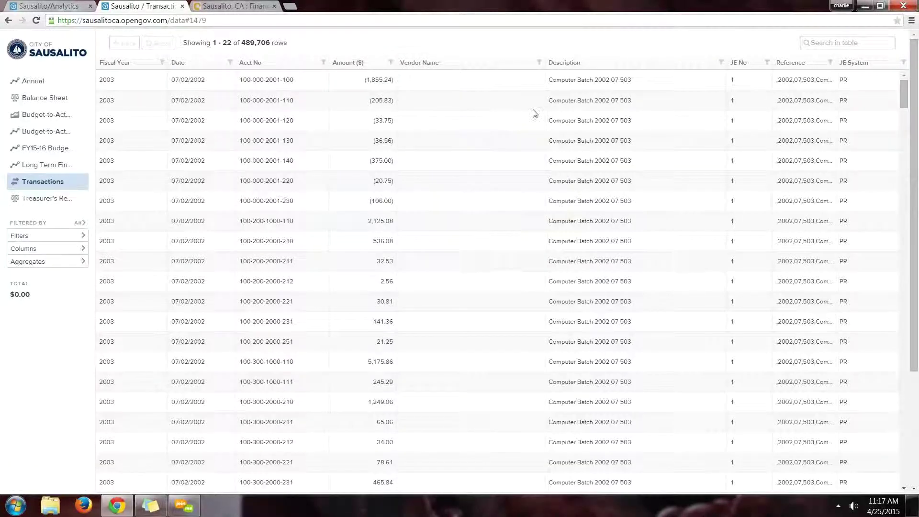
click(832, 42)
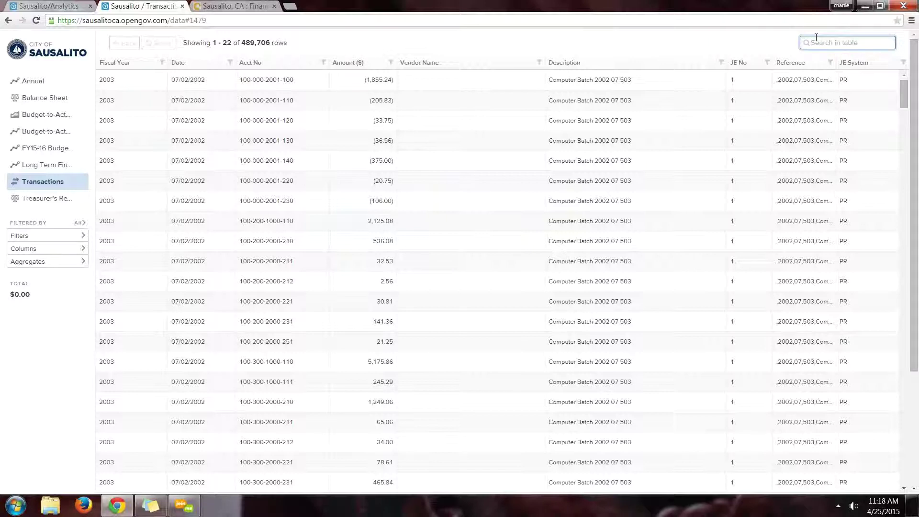
text(waterstreet)
key(Return)
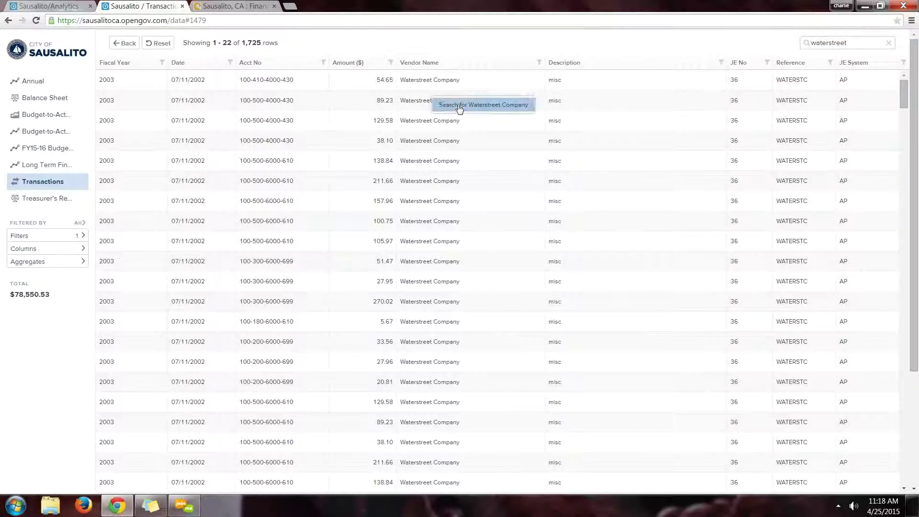
click(457, 106)
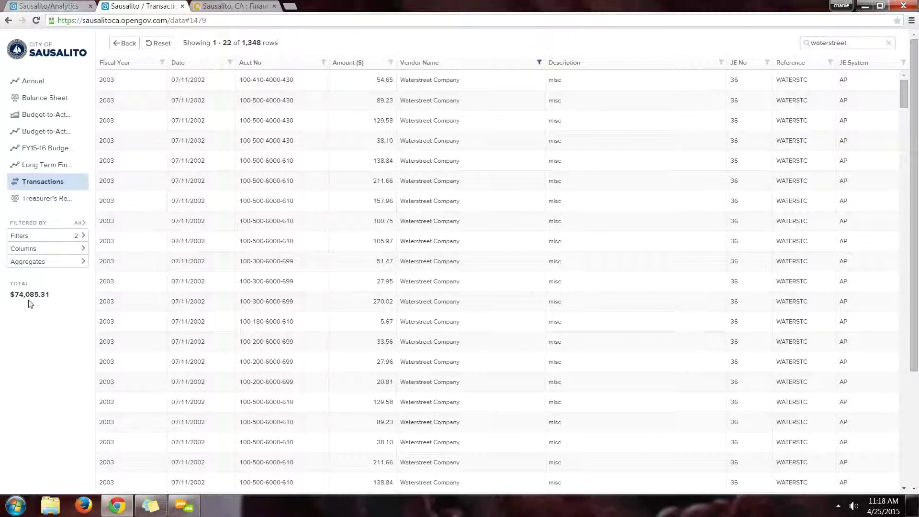
Aggregate the Waterstreet Company transactions by Departments and show the total for each.
click(51, 262)
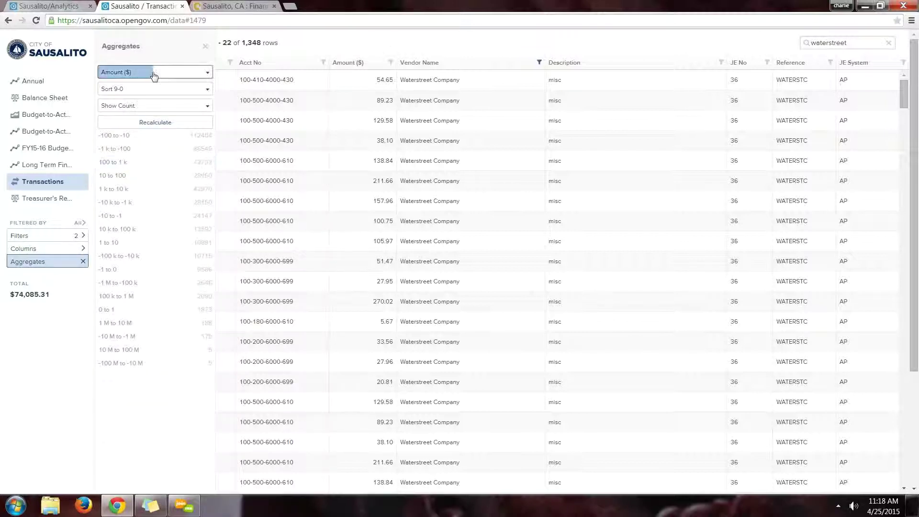
click(154, 76)
click(125, 148)
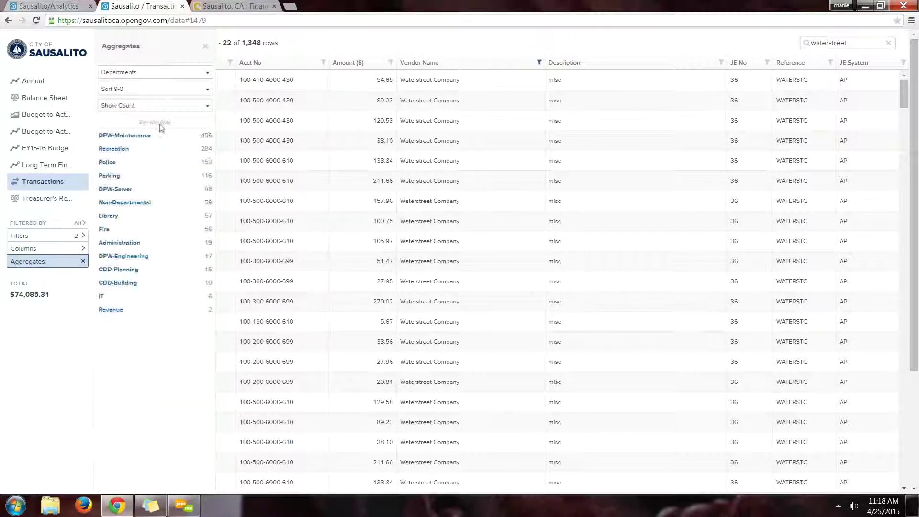
click(150, 106)
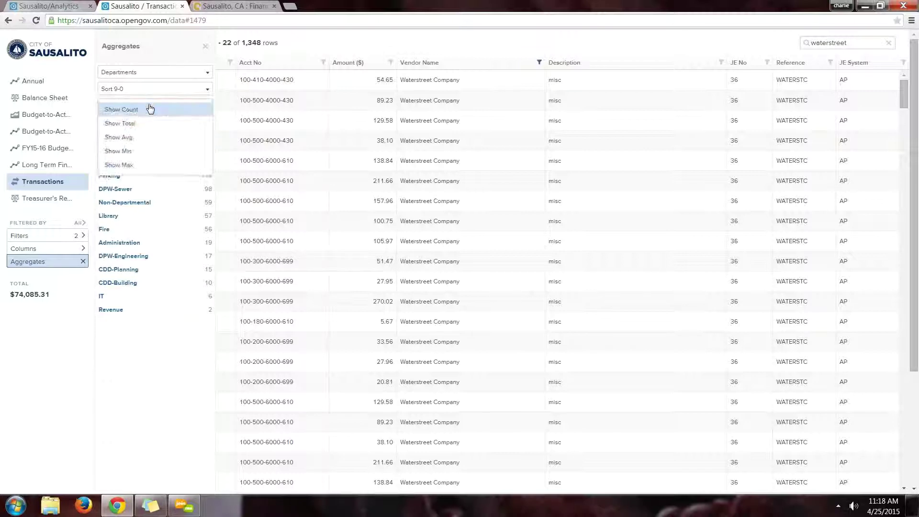
click(138, 123)
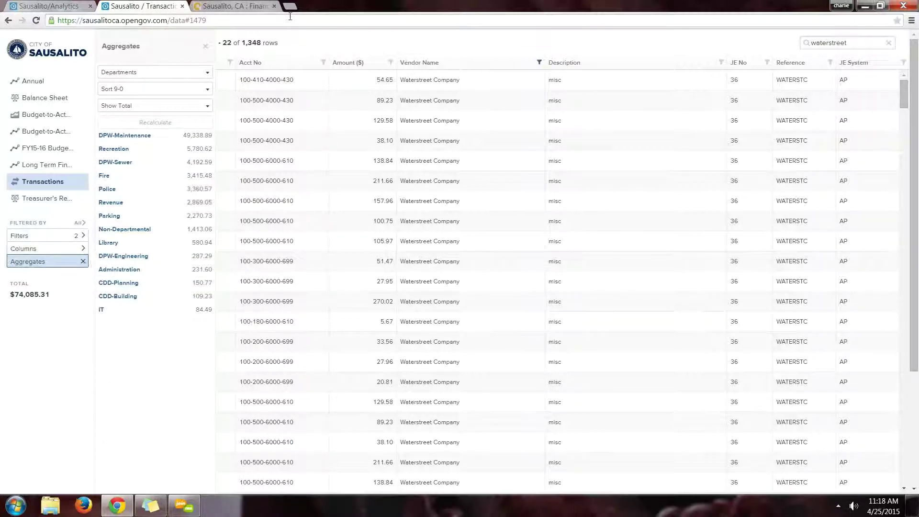
Reset the transactions table and search it for "goodman".
click(288, 38)
click(162, 44)
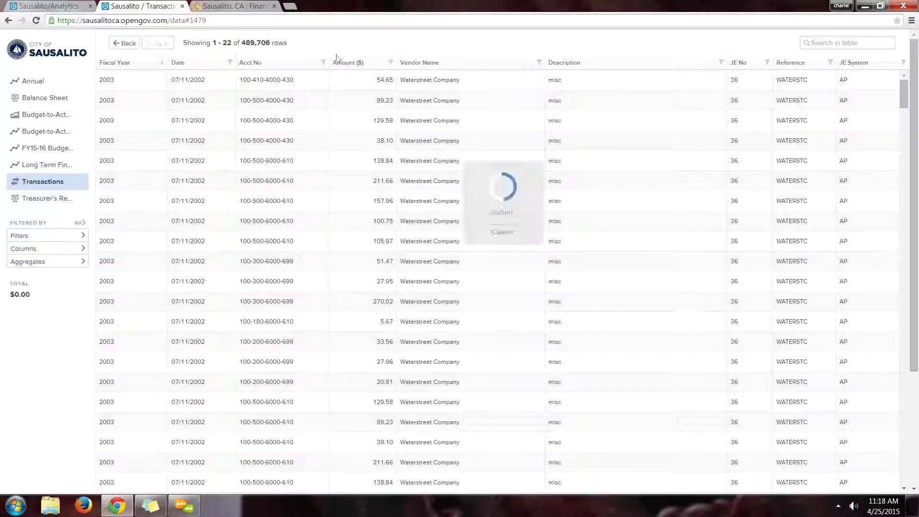
click(832, 40)
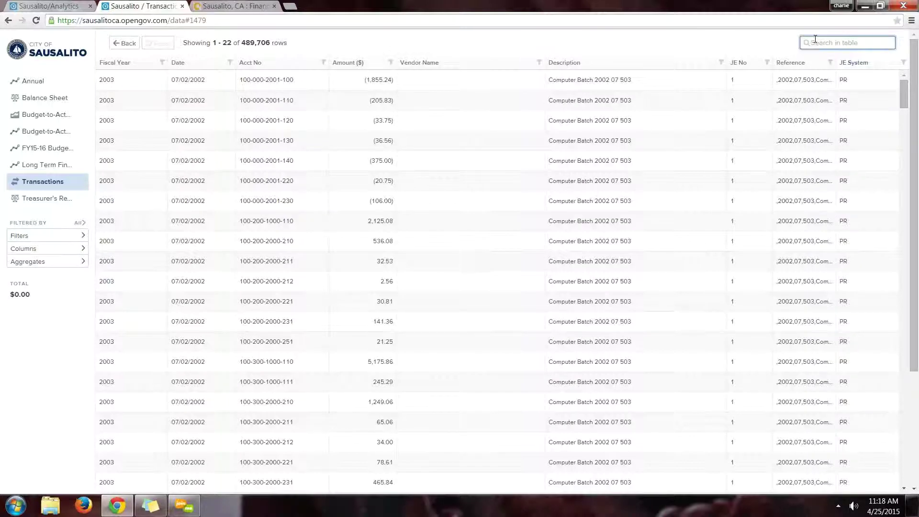
text(goodman)
key(Return)
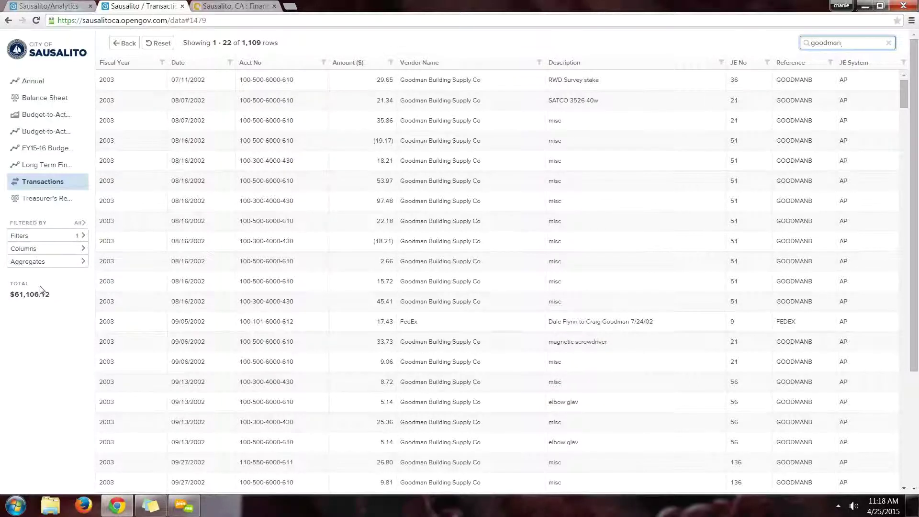
Filter the transactions to the vendor Goodman Building Supply Co and recalculate the total spent by each of the Departments.
click(430, 181)
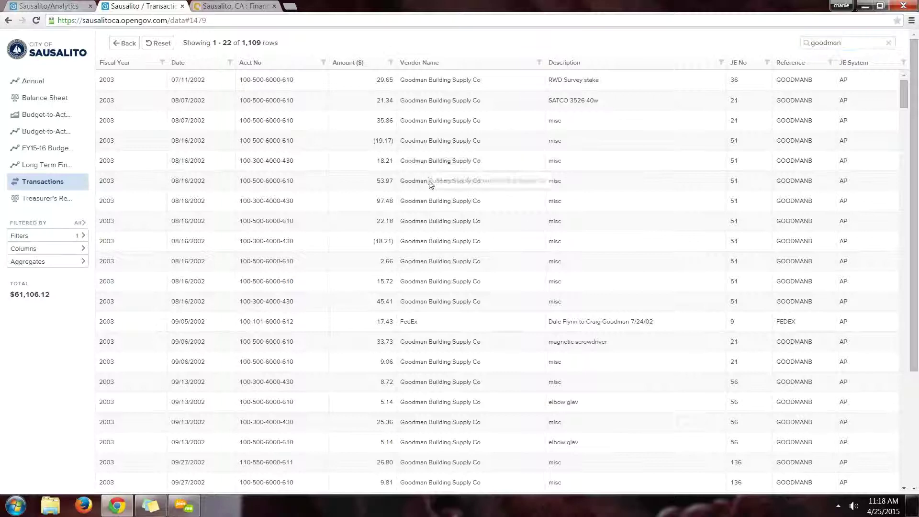
click(462, 190)
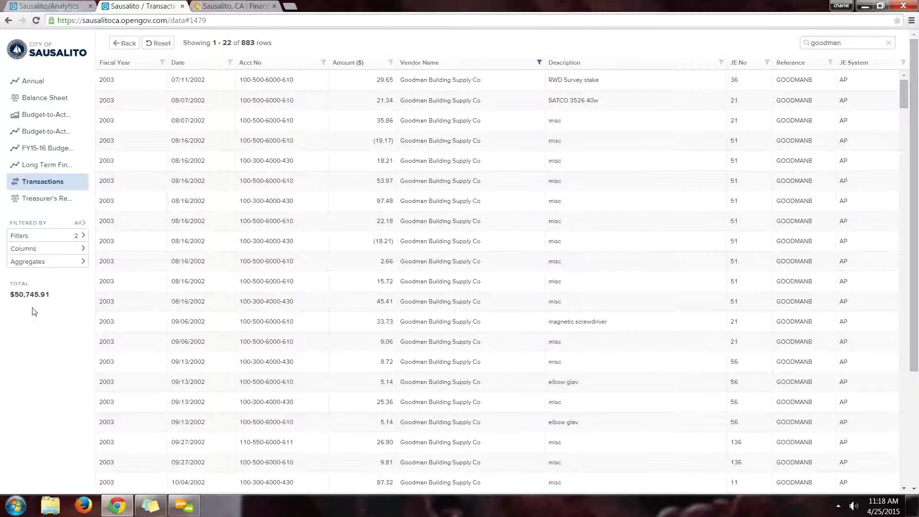
click(59, 262)
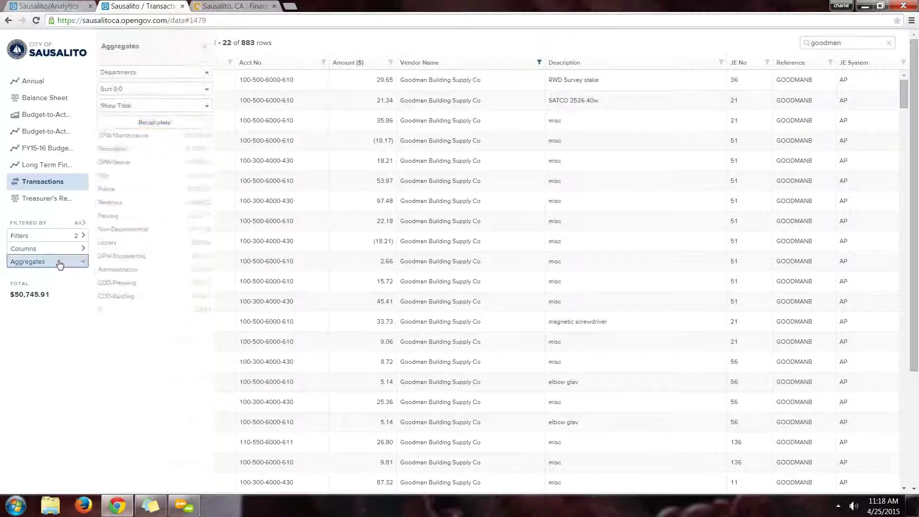
click(146, 121)
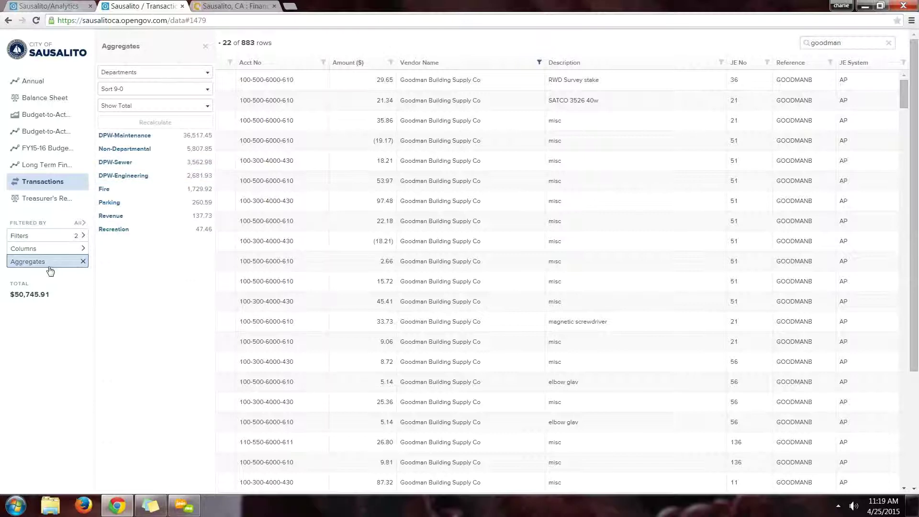
click(206, 46)
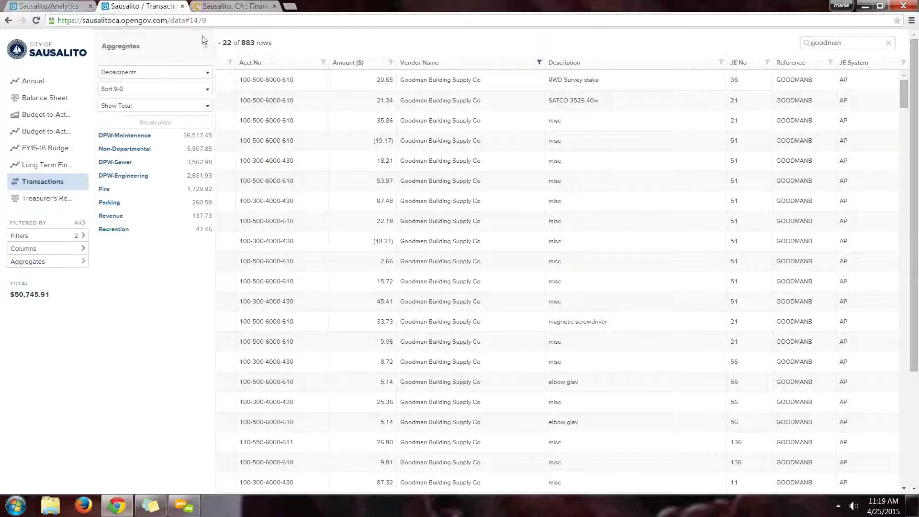
Reset the transactions table and aggregate all transactions by Vendor Name, showing totals sorted 9-0.
click(160, 43)
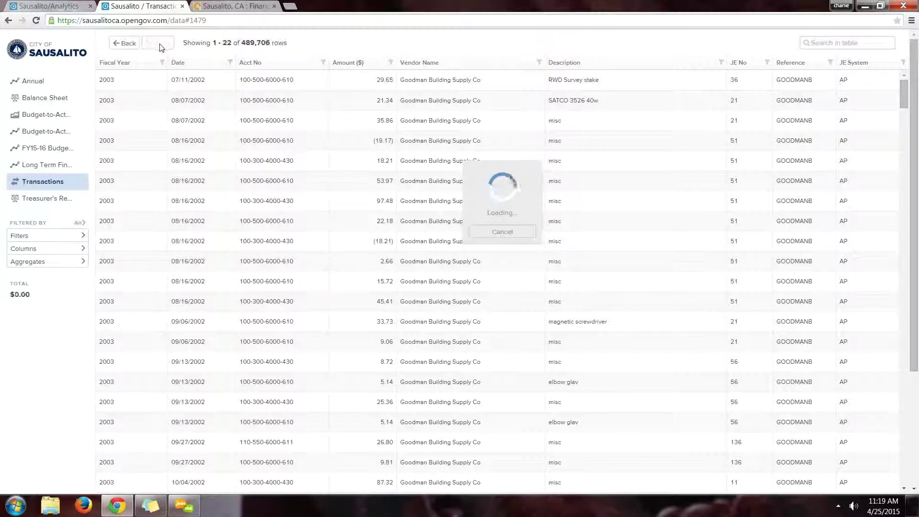
click(59, 269)
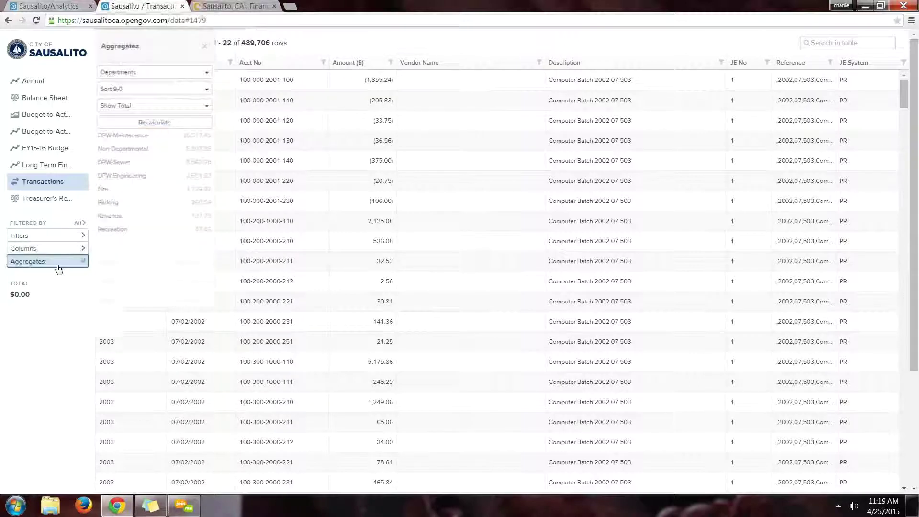
click(160, 77)
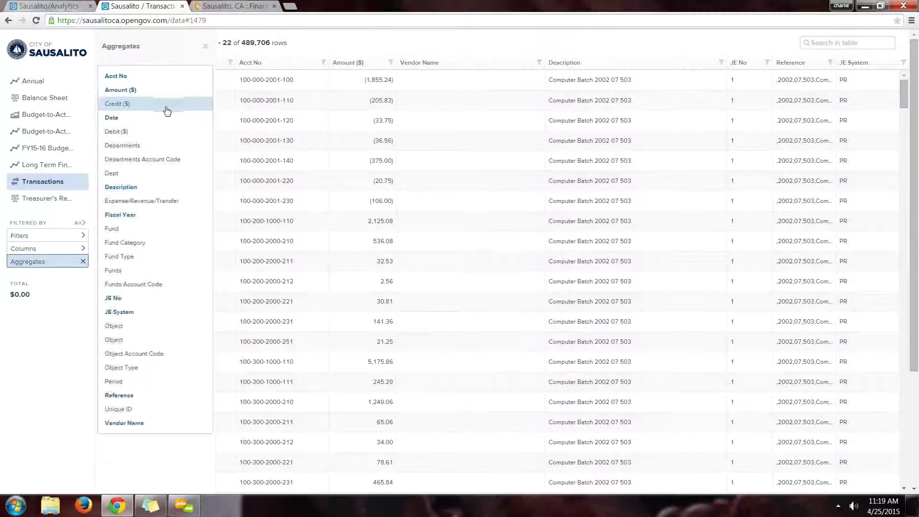
click(124, 426)
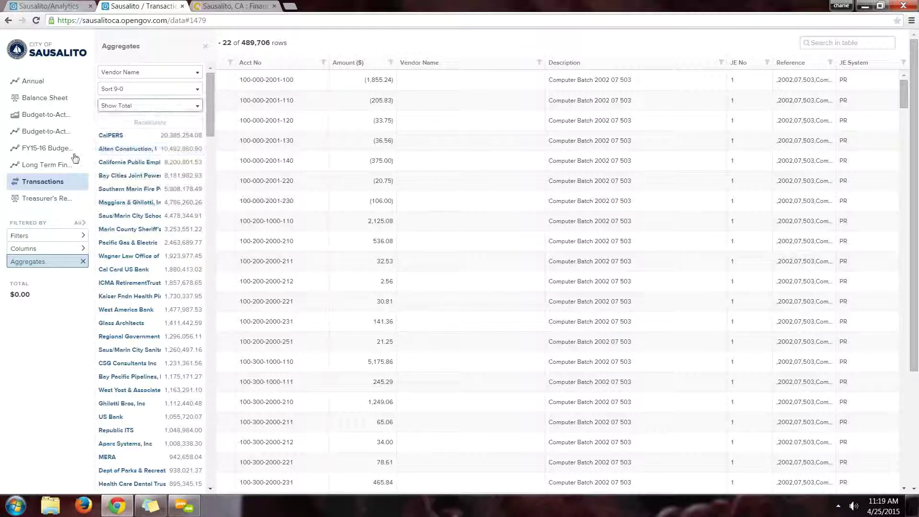
Close the vendor aggregates and open the Annual report.
click(206, 46)
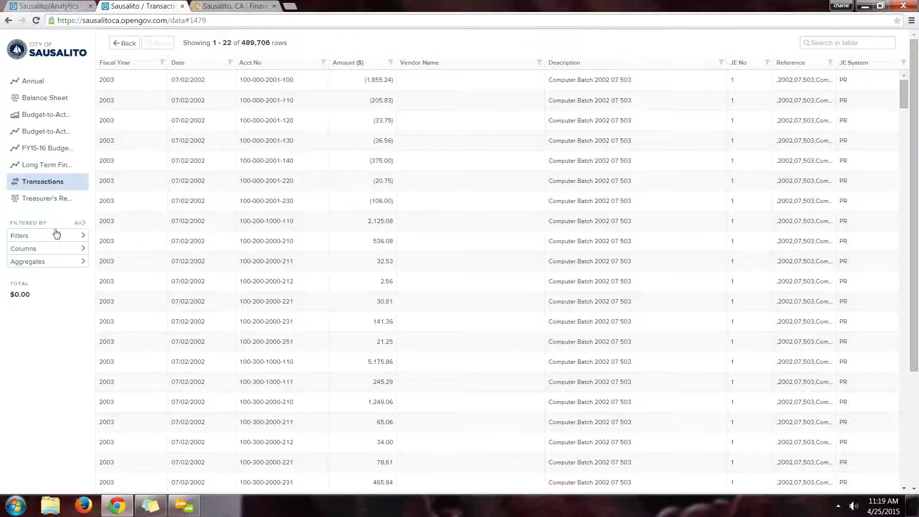
click(29, 82)
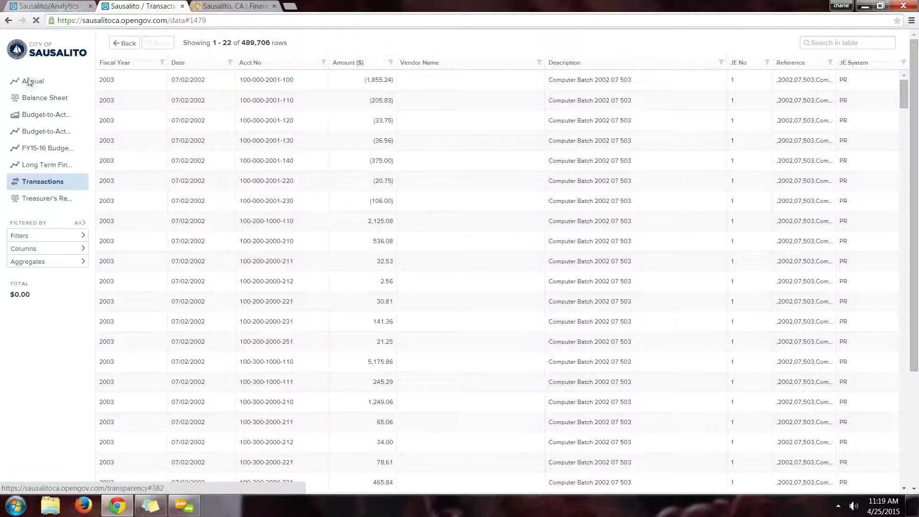